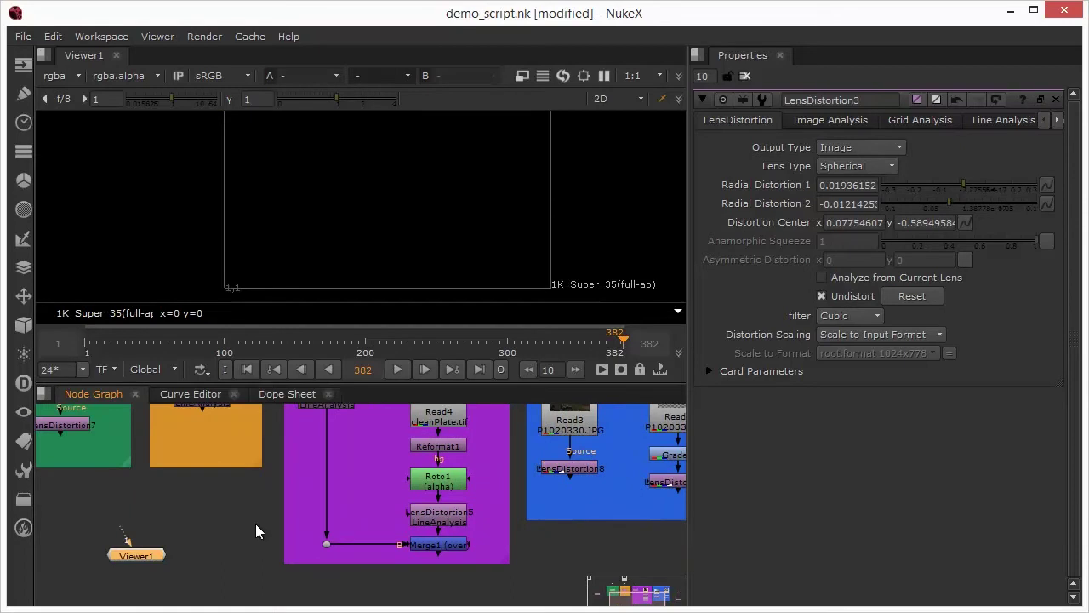
Move the existing LensDistortion LineAnalysis node out of the orange Line Analysis backdrop to the empty area below Image Analysis
scroll(255, 528, "up", 3)
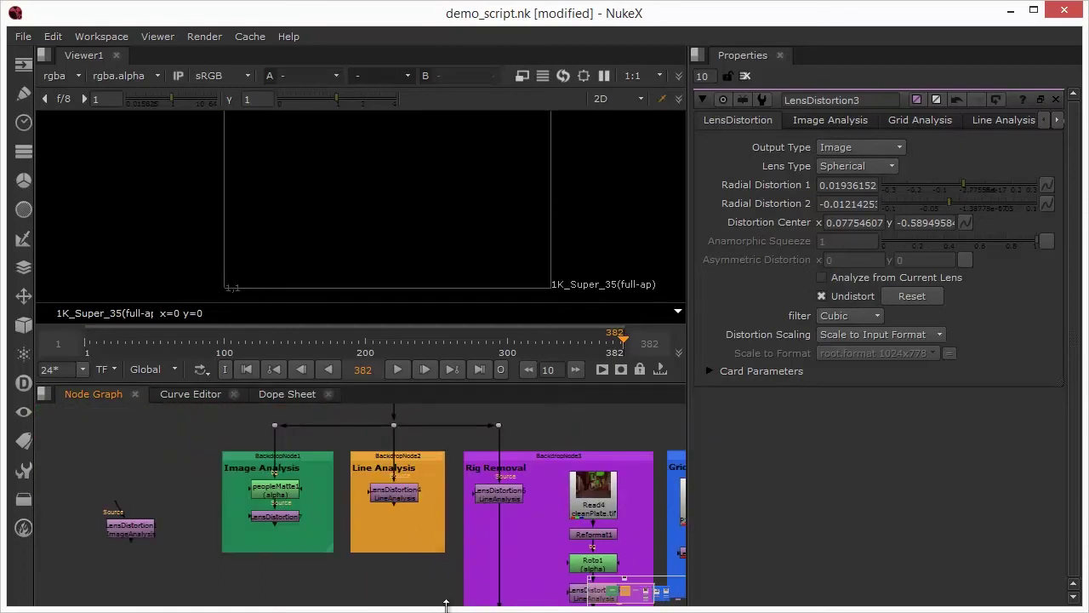
left_click_drag(402, 582, 299, 495)
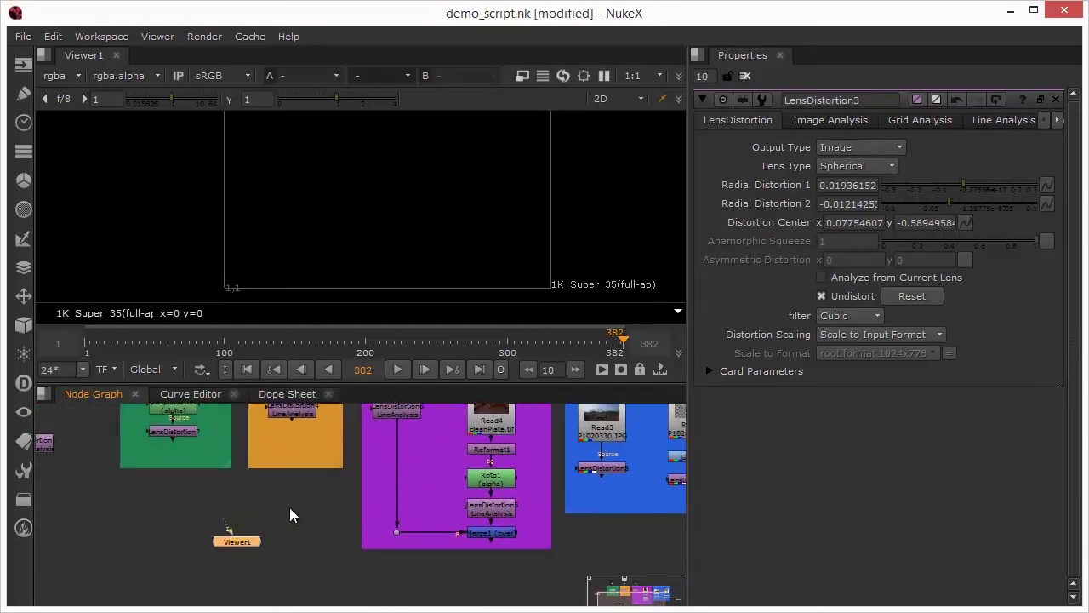
left_click_drag(360, 521, 377, 576)
left_click_drag(314, 464, 166, 567)
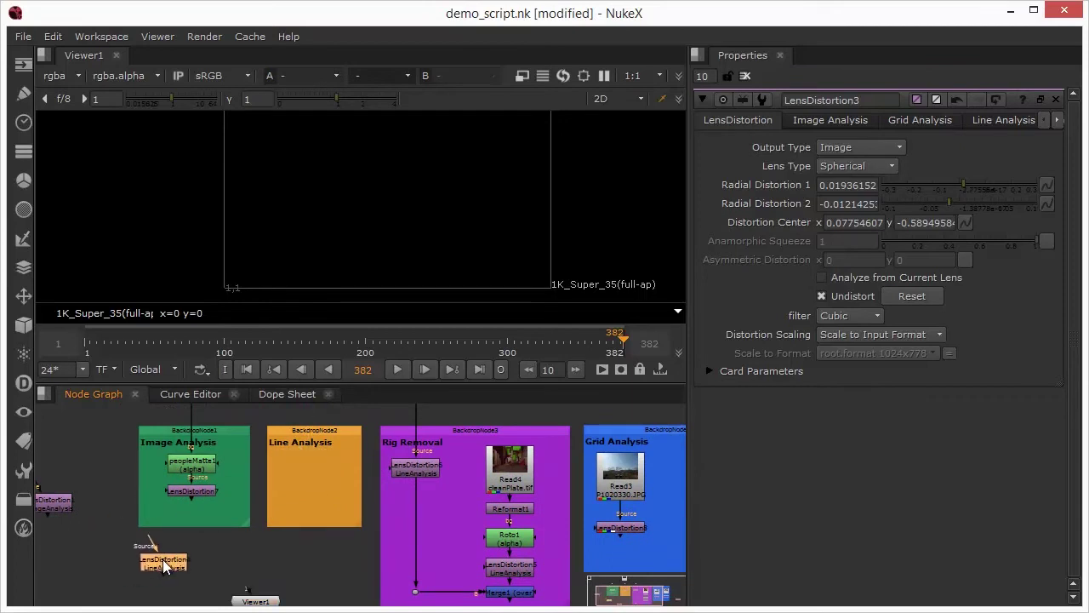
Connect Viewer1 to the dot above the Line Analysis backdrop and place the viewer node directly beneath that backdrop
left_click_drag(247, 590, 310, 436)
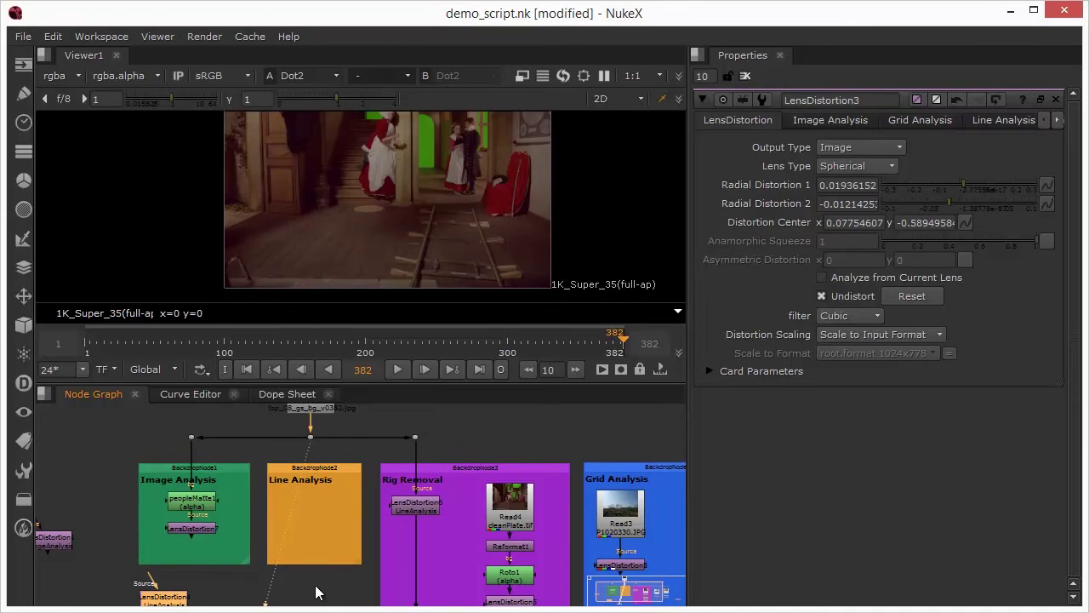
left_click_drag(302, 606, 314, 535)
left_click_drag(268, 566, 325, 526)
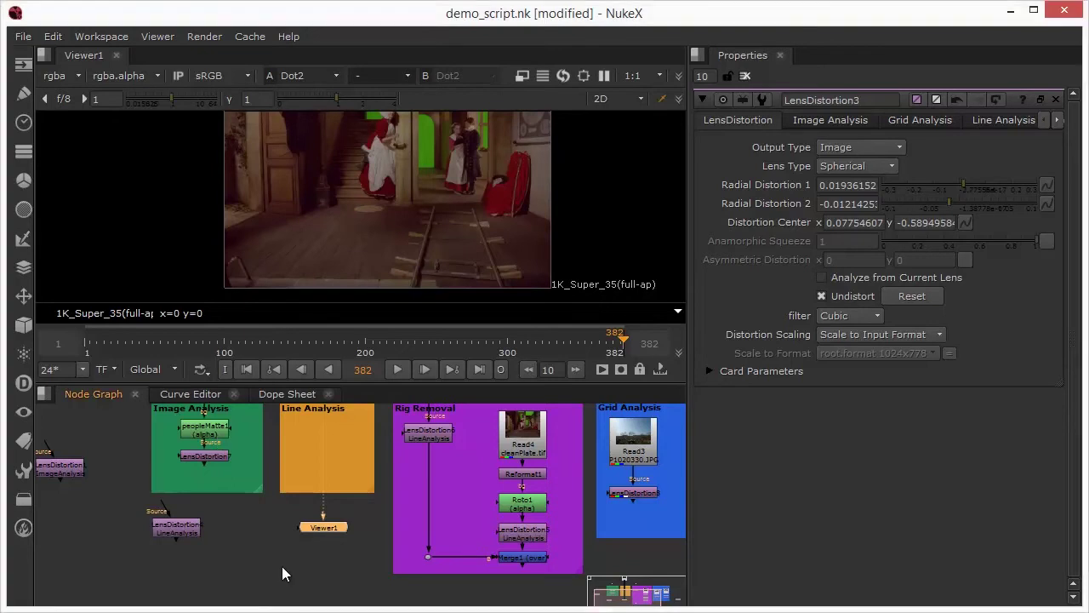
Add a LensDistortion node after the dot above Line Analysis and place it inside the orange backdrop
left_click_drag(281, 566, 302, 584)
left_click_drag(372, 432, 372, 466)
left_click(342, 420)
key("Tab")
type("len")
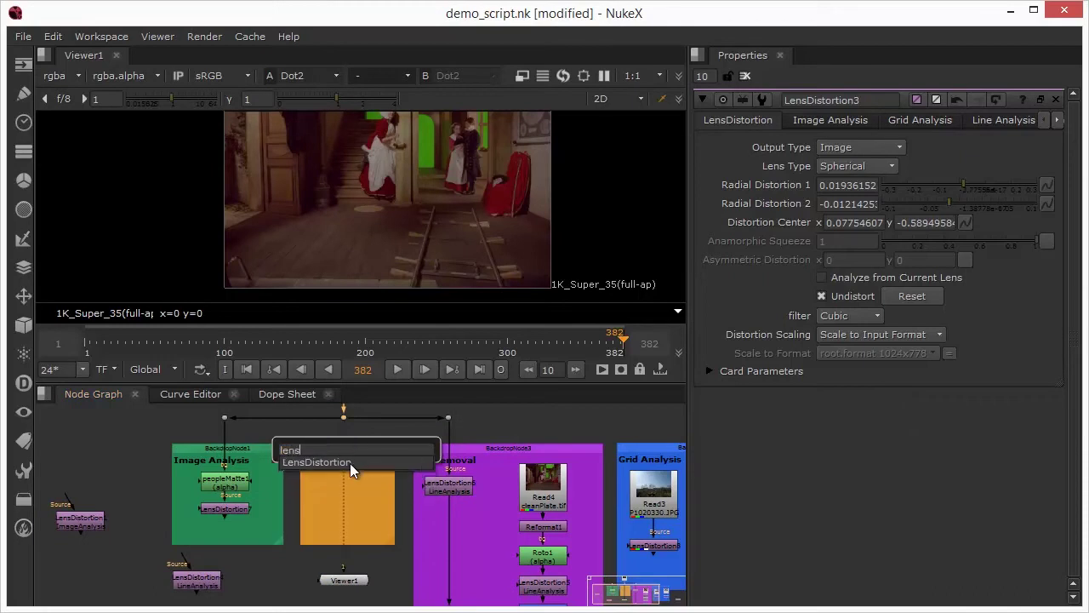
left_click(354, 463)
left_click_drag(348, 429, 342, 475)
Reconnect the Rig Removal and Image Analysis branch dots to the centre dot and align the new LensDistortion node beneath it
left_click_drag(439, 422, 344, 417)
left_click(301, 444)
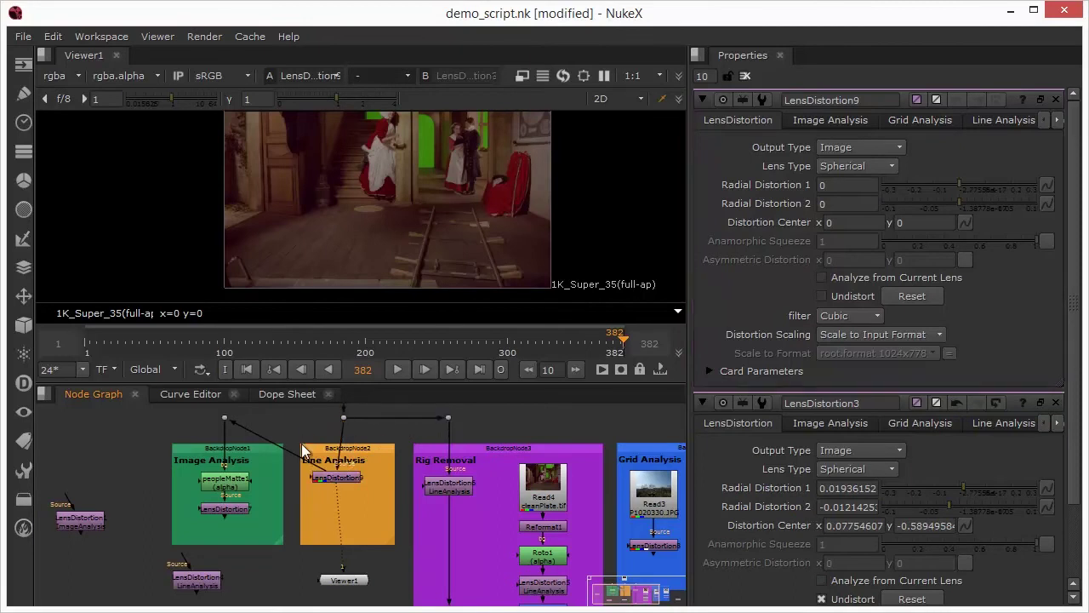
mouse_move(248, 431)
left_mouse_down()
mouse_move(223, 406)
mouse_move(366, 416)
left_mouse_up()
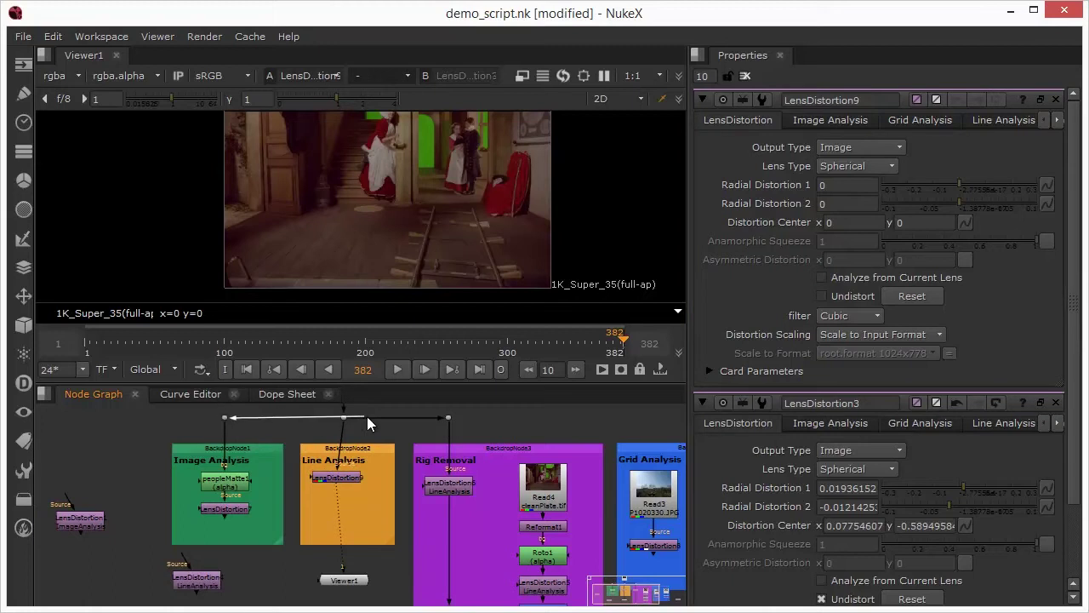
left_click(340, 479)
left_click_drag(340, 479, 347, 487)
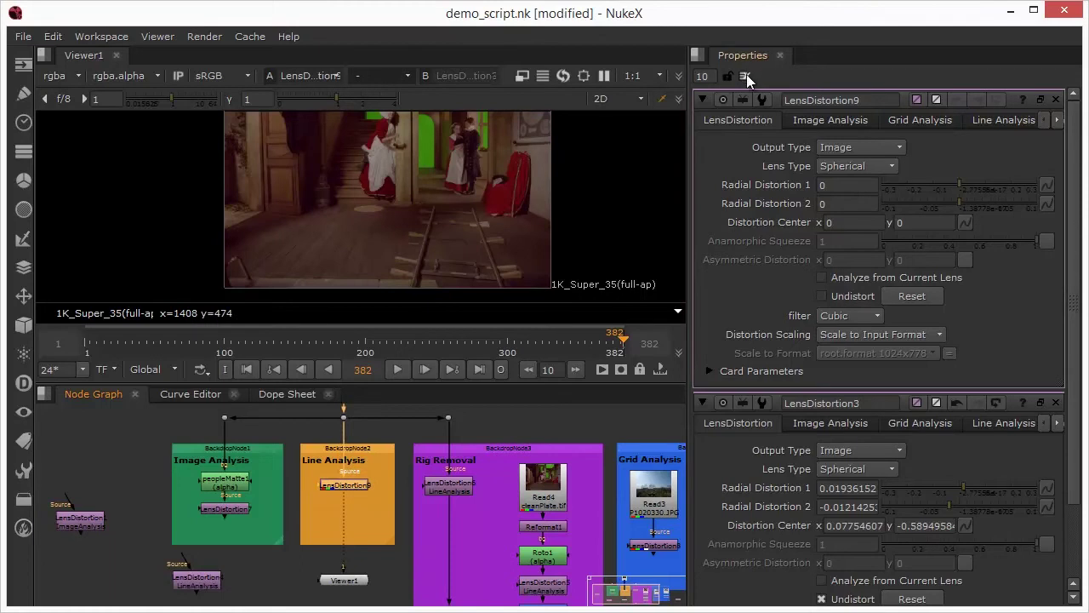
Close all open node properties and show only the new LensDistortion node's Line Analysis settings
left_click(744, 75)
double_click(332, 483)
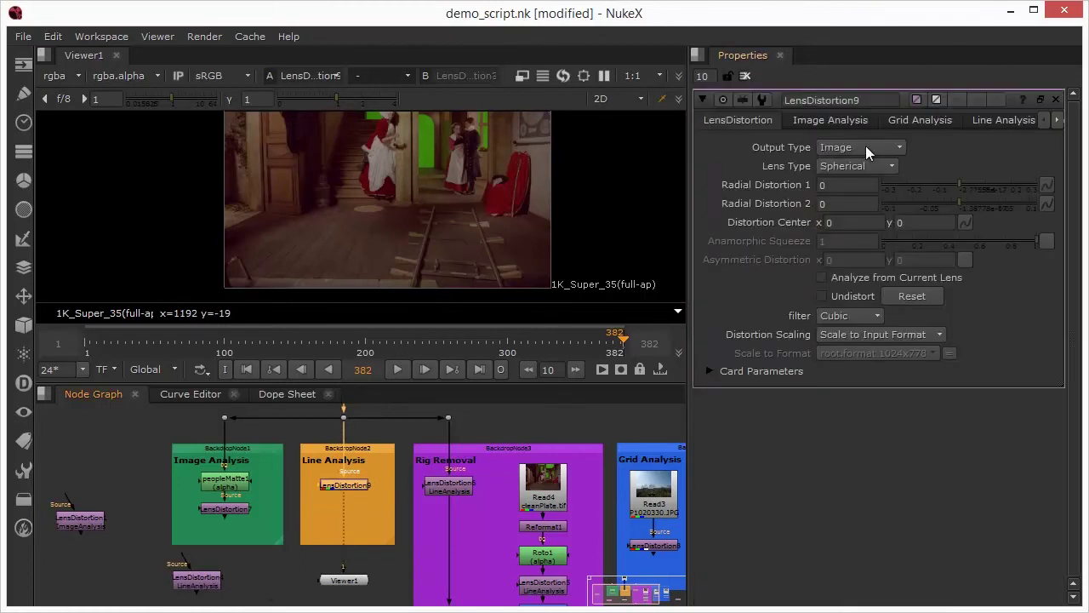
left_click(988, 124)
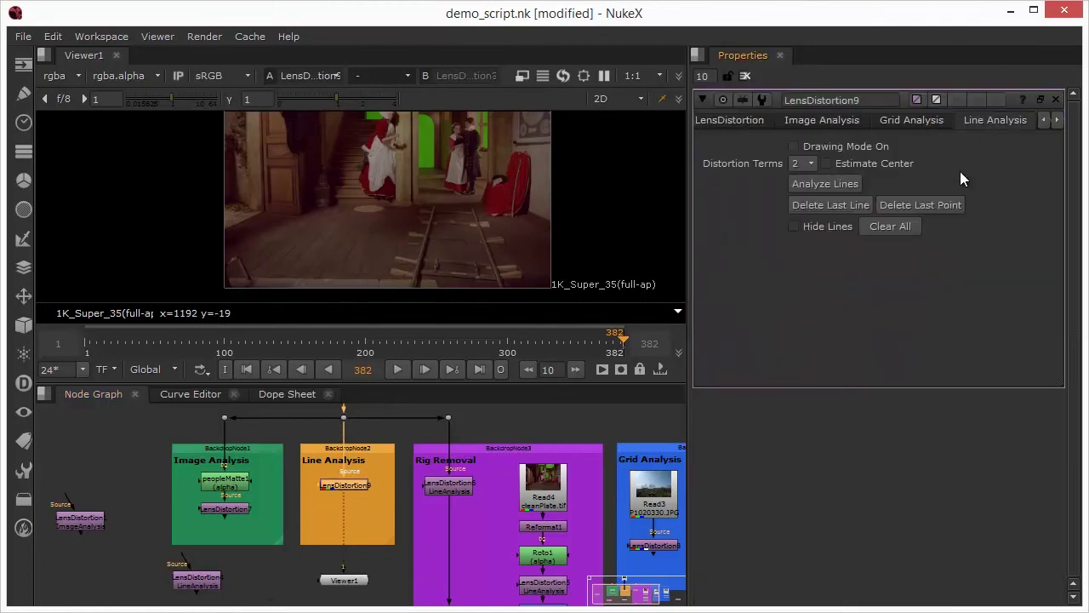
left_click(737, 120)
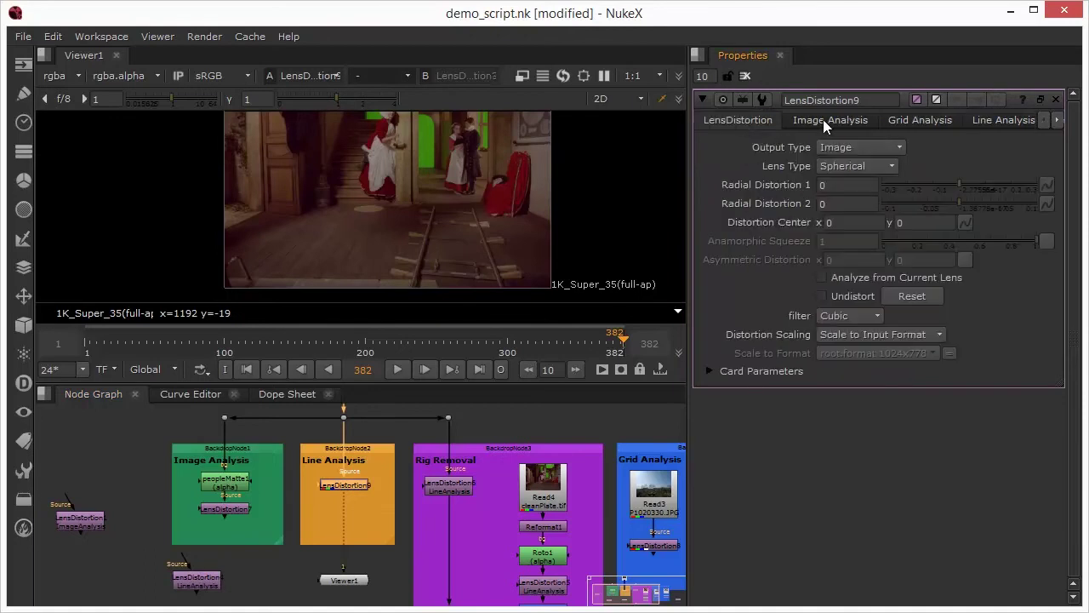
left_click(992, 121)
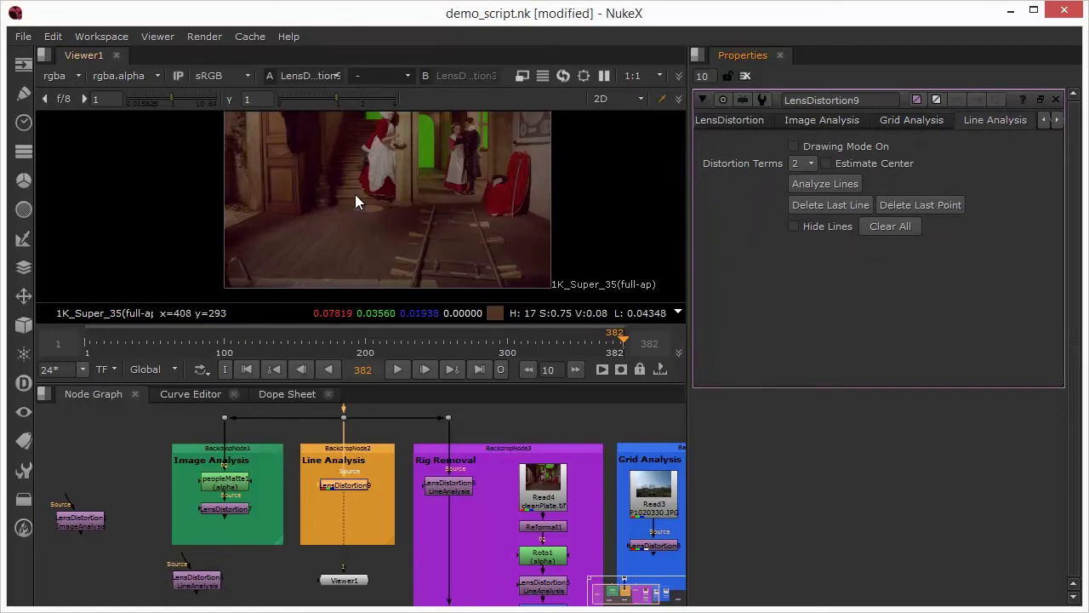
Go to frame 124 and turn on line drawing mode for the LensDistortion node
left_click(260, 345)
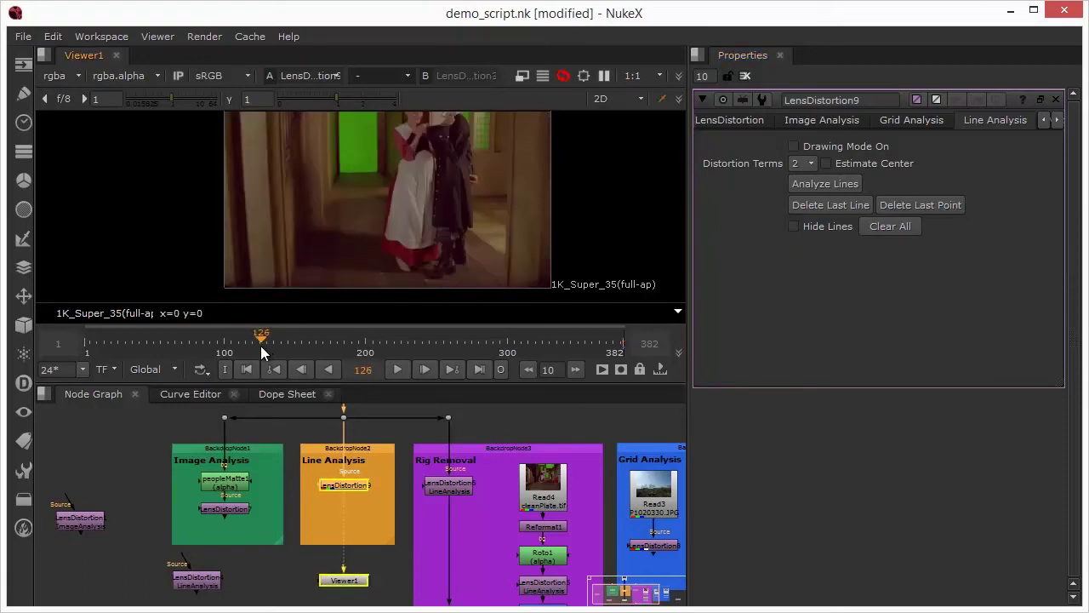
left_click_drag(261, 345, 259, 345)
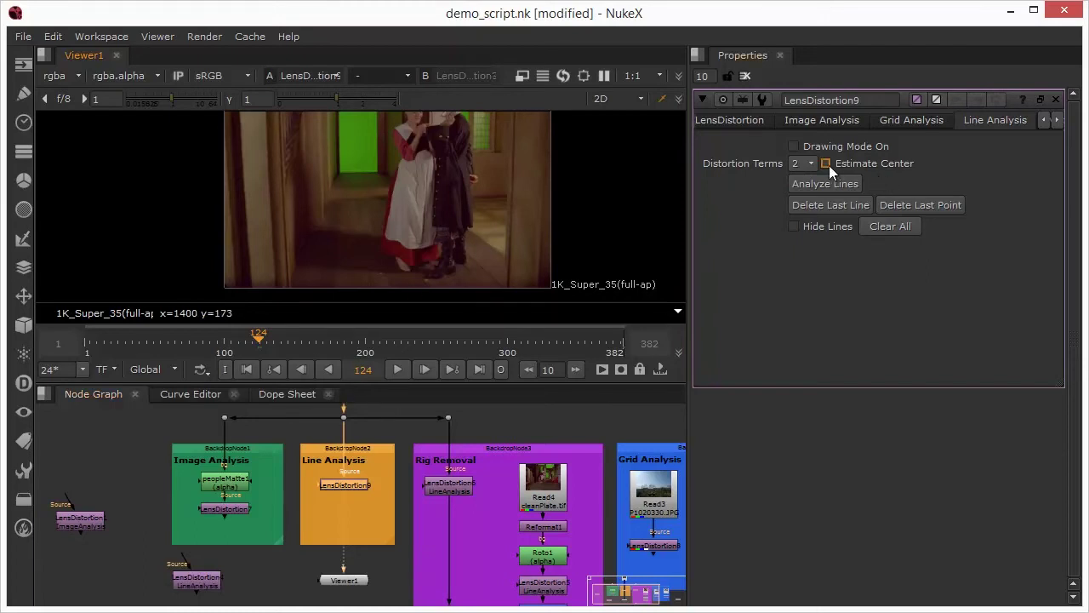
left_click(794, 147)
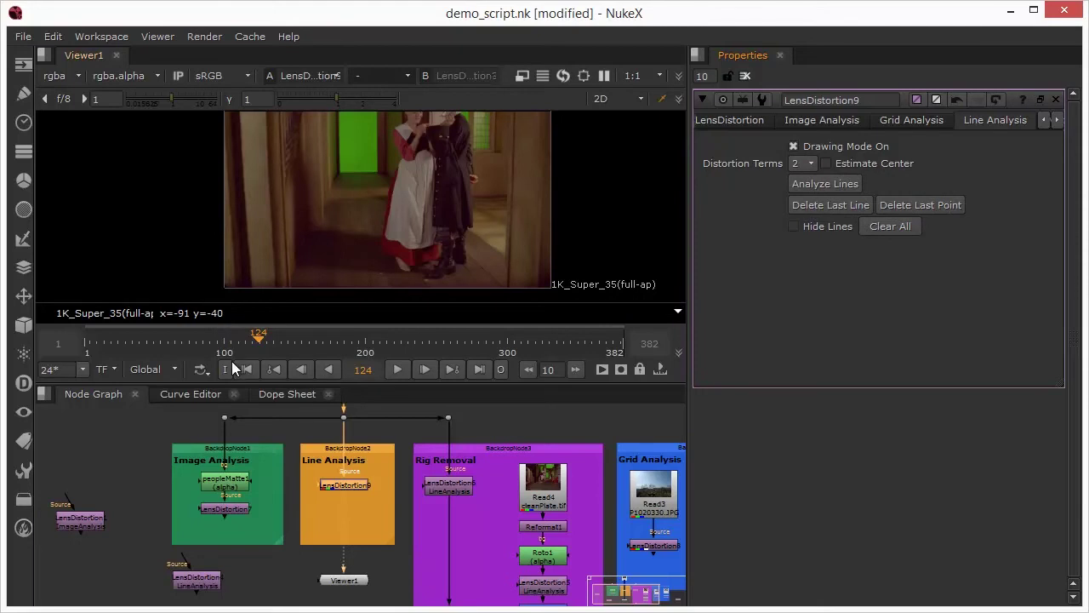
Draw a three-point analysis line down the vertical pillar edge to the right of the window
left_click_drag(228, 384, 230, 529)
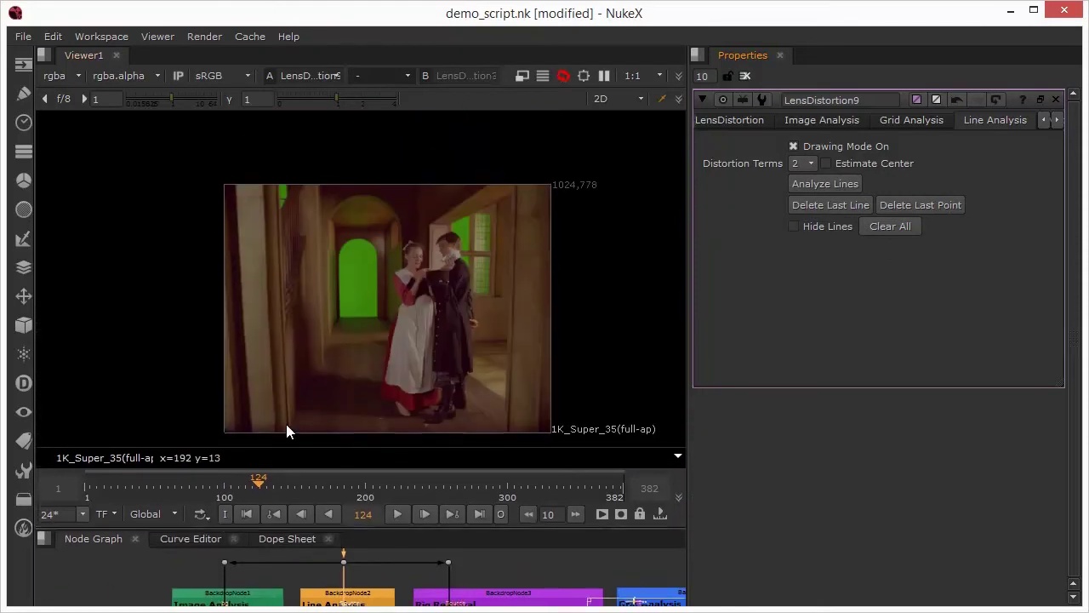
scroll(339, 281, "up", 3)
left_click_drag(333, 253, 259, 229)
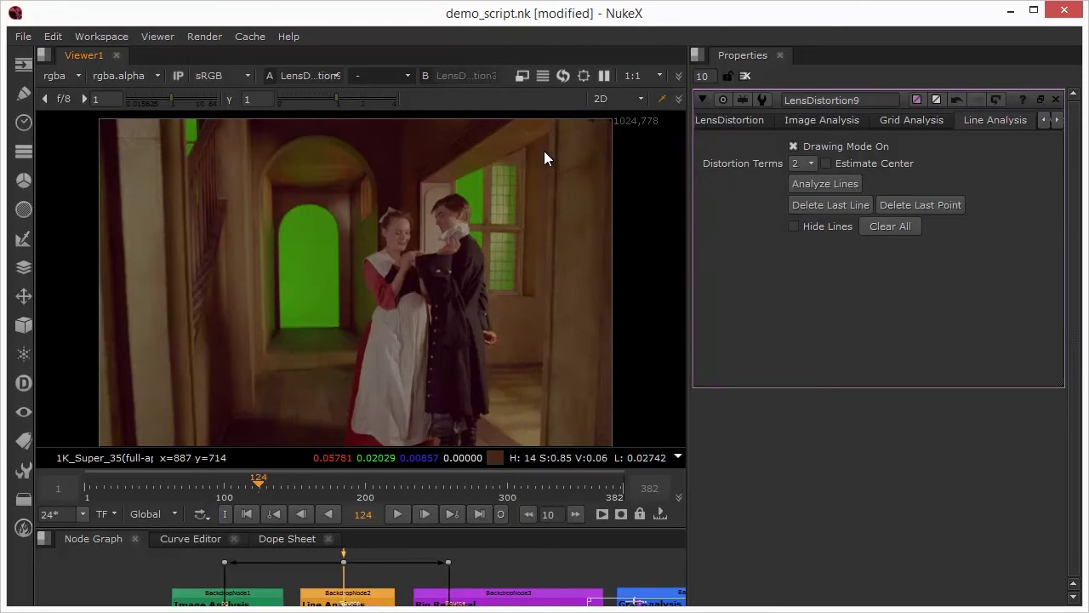
scroll(545, 151, "up", 3)
left_click_drag(578, 153, 574, 244)
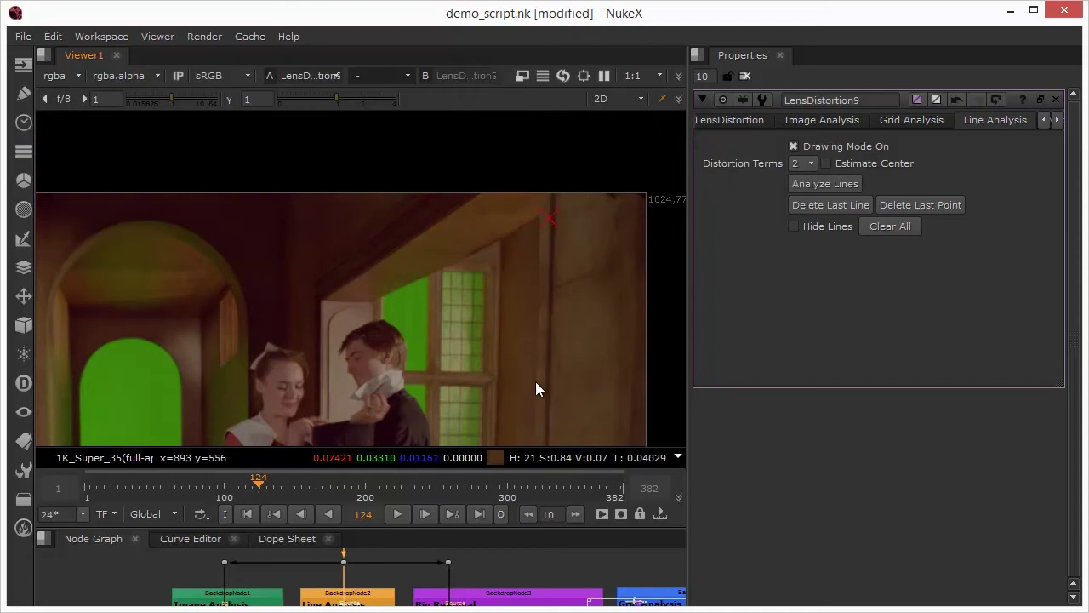
left_click_drag(618, 416, 643, 156)
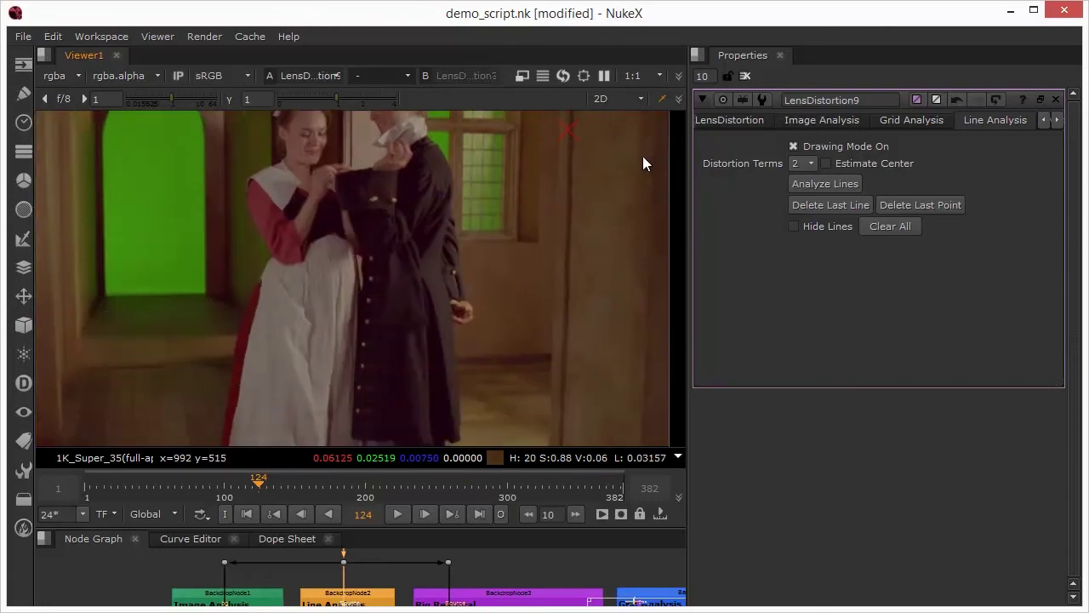
left_click(563, 241)
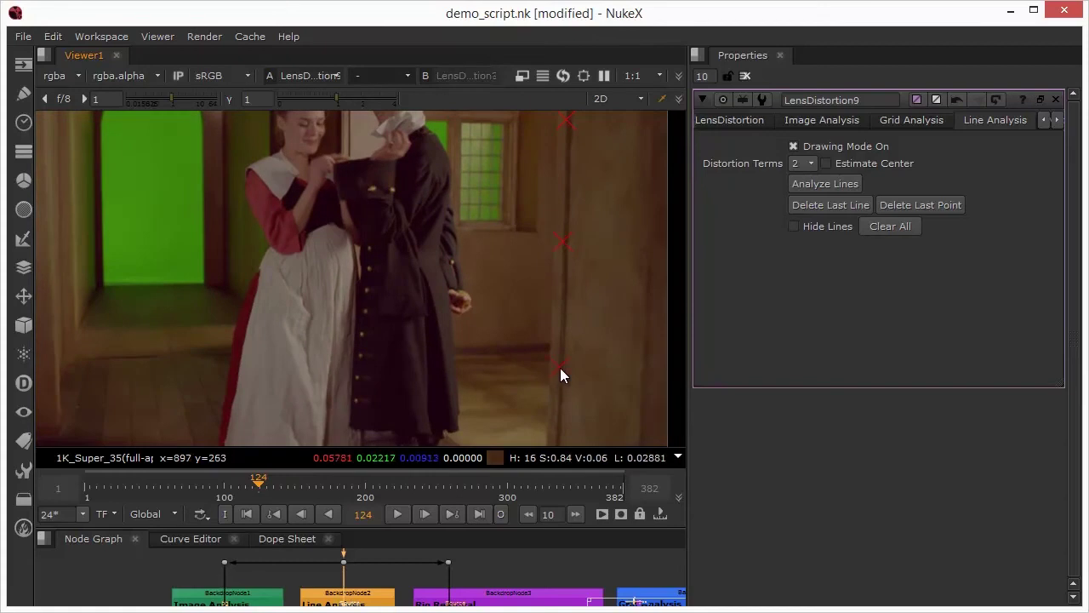
left_click(560, 367)
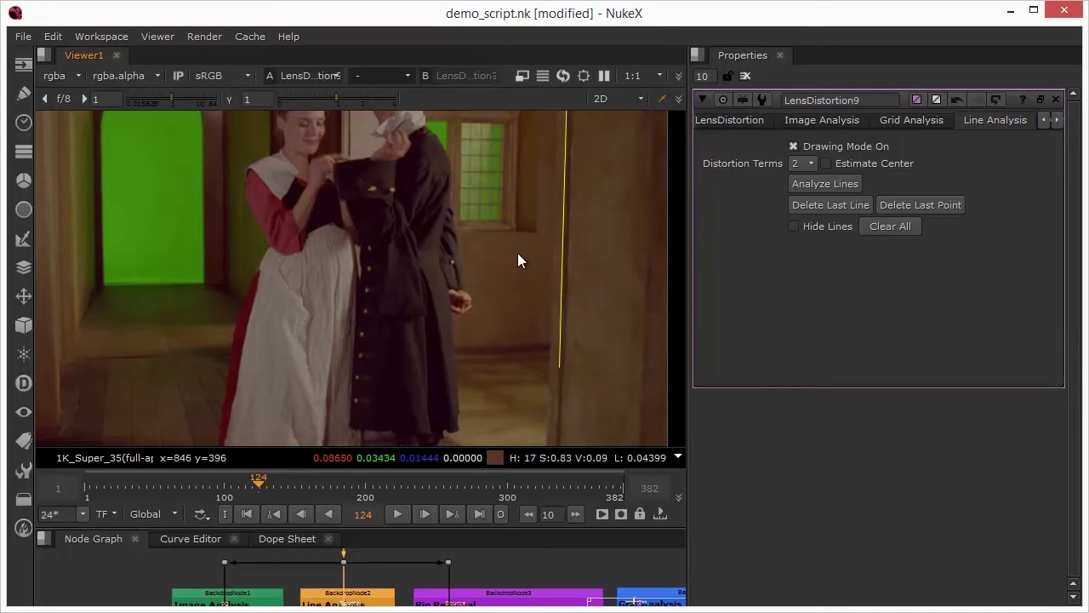
Draw a second three-point analysis line down the vertical pillar edge to the left of the green archway
scroll(471, 154, "down", 4)
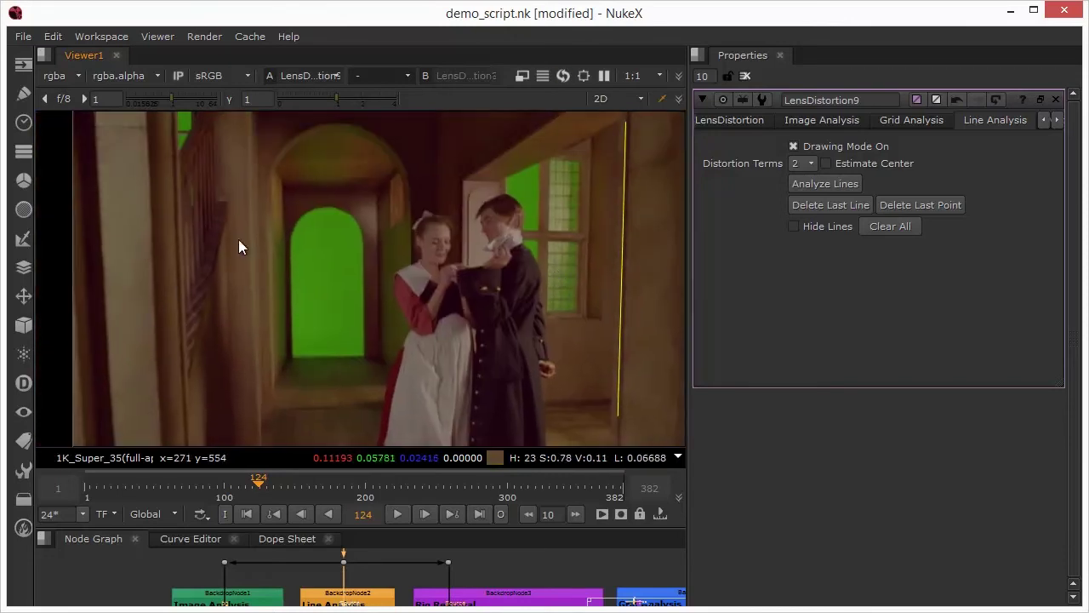
scroll(230, 146, "up", 2)
left_click_drag(230, 146, 262, 253)
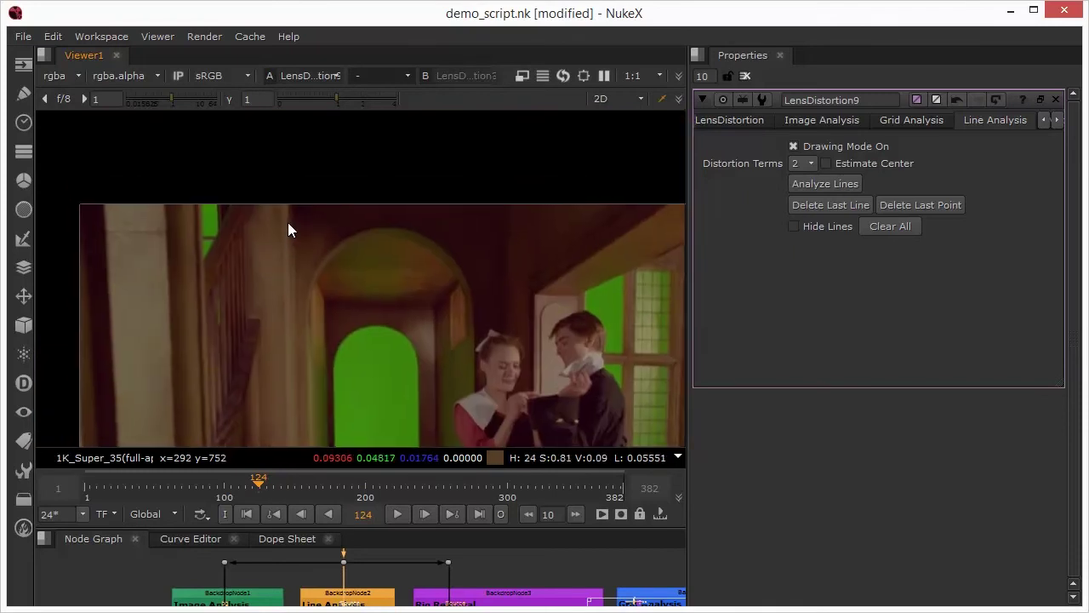
left_click(287, 223)
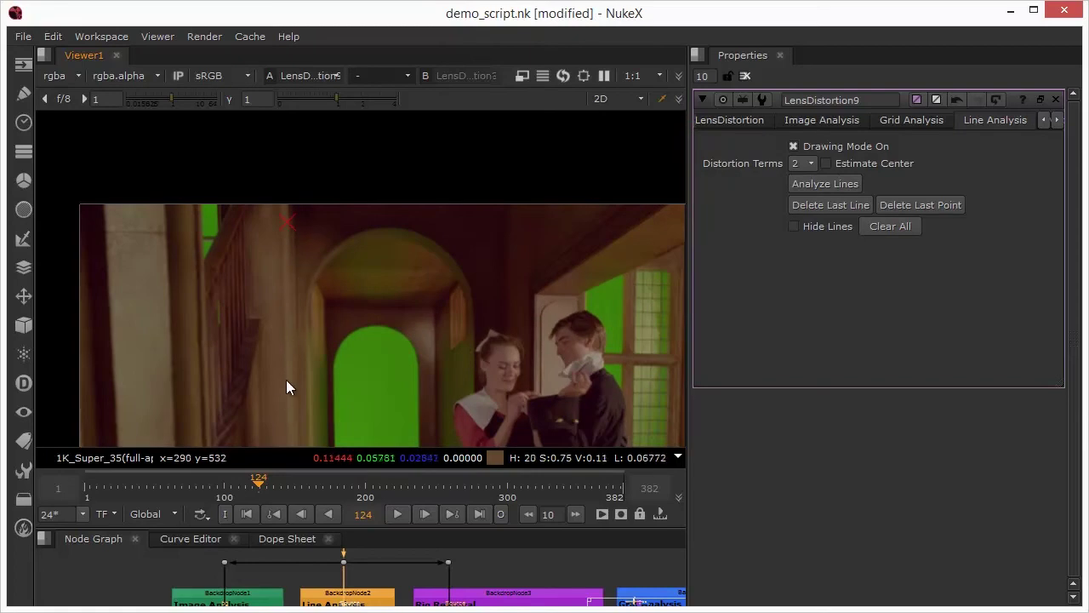
left_click_drag(306, 346, 347, 279)
left_click(321, 306)
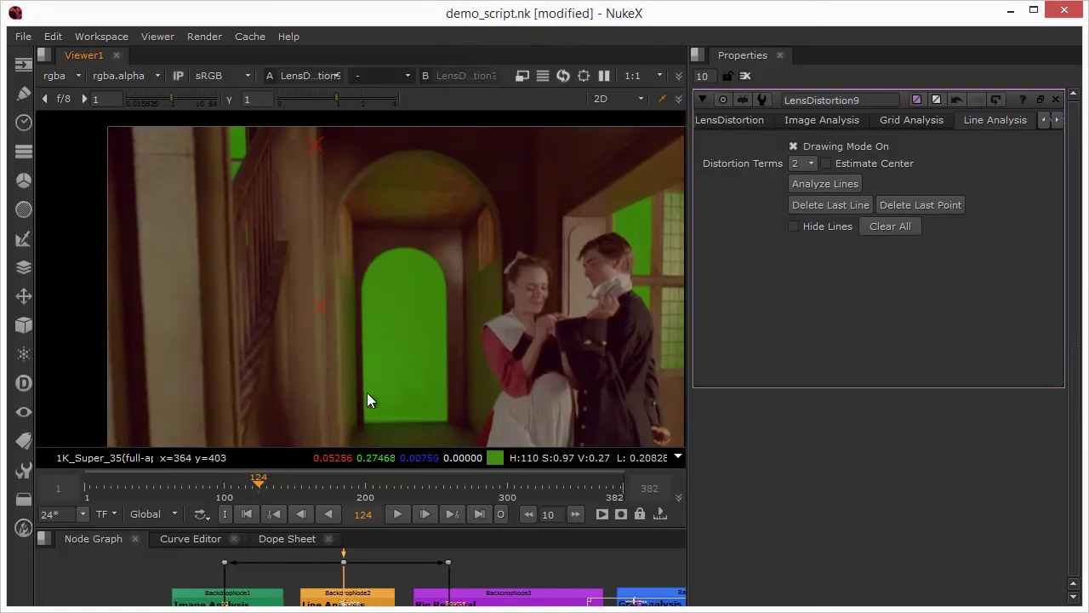
left_click_drag(367, 393, 375, 283)
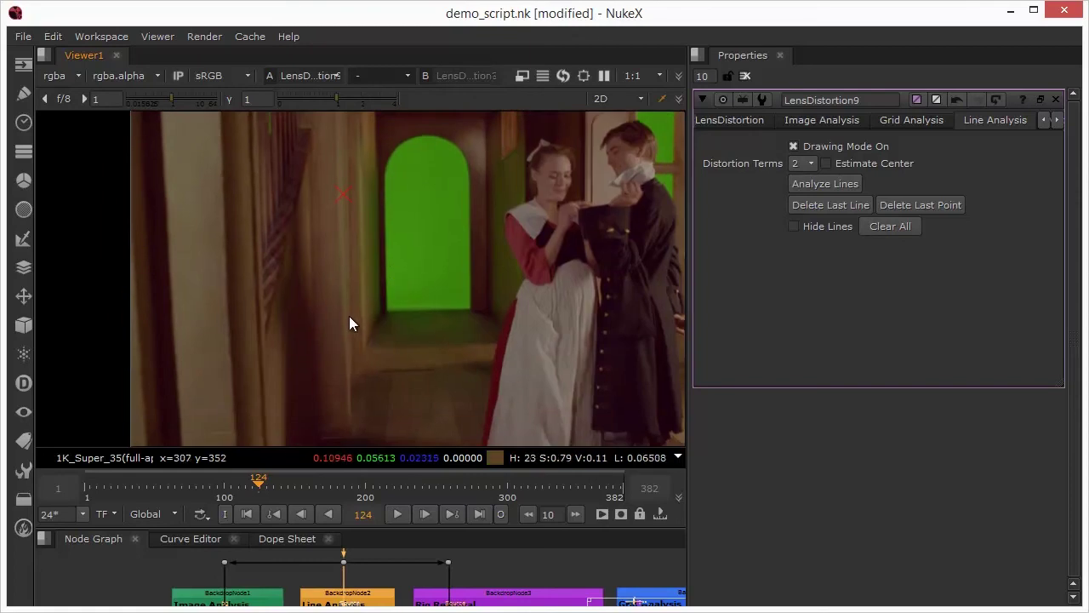
left_click(347, 315)
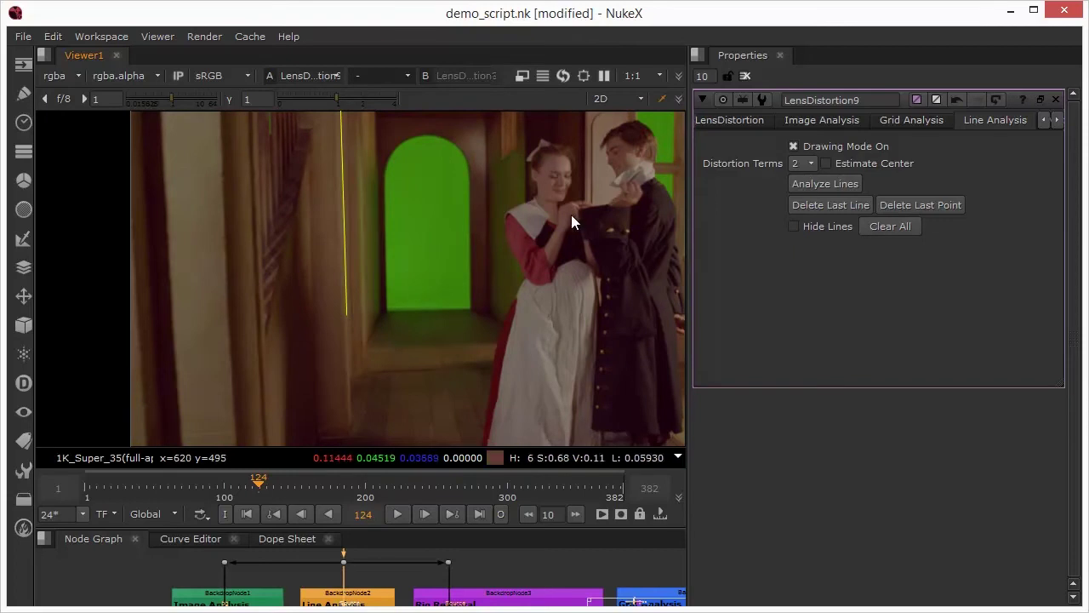
Try a short analysis line along the lower edge of the window, and delete that last line
left_click_drag(593, 225, 291, 205)
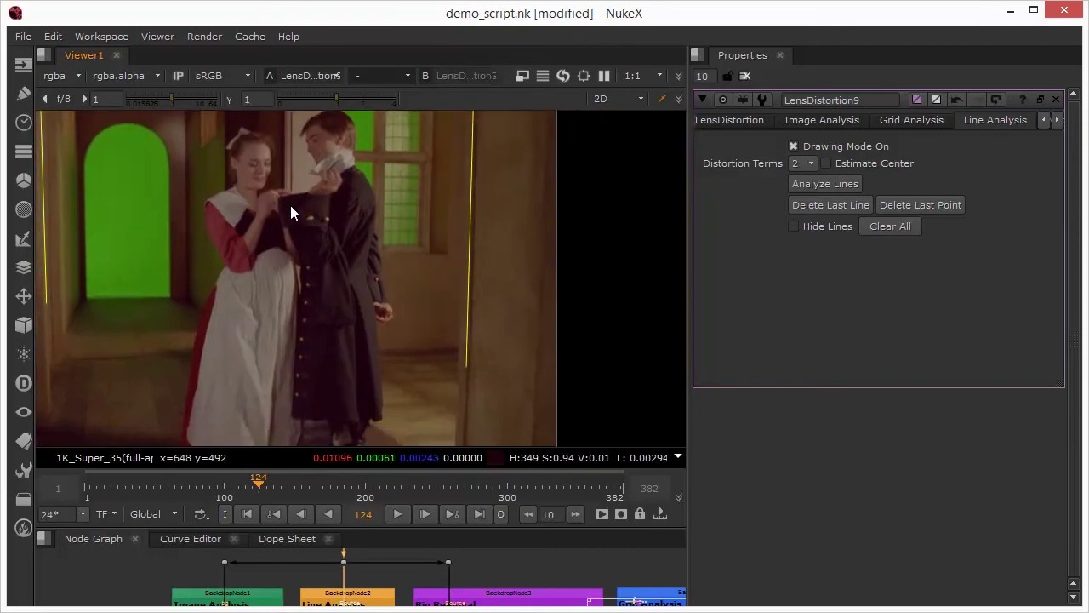
left_click(426, 251)
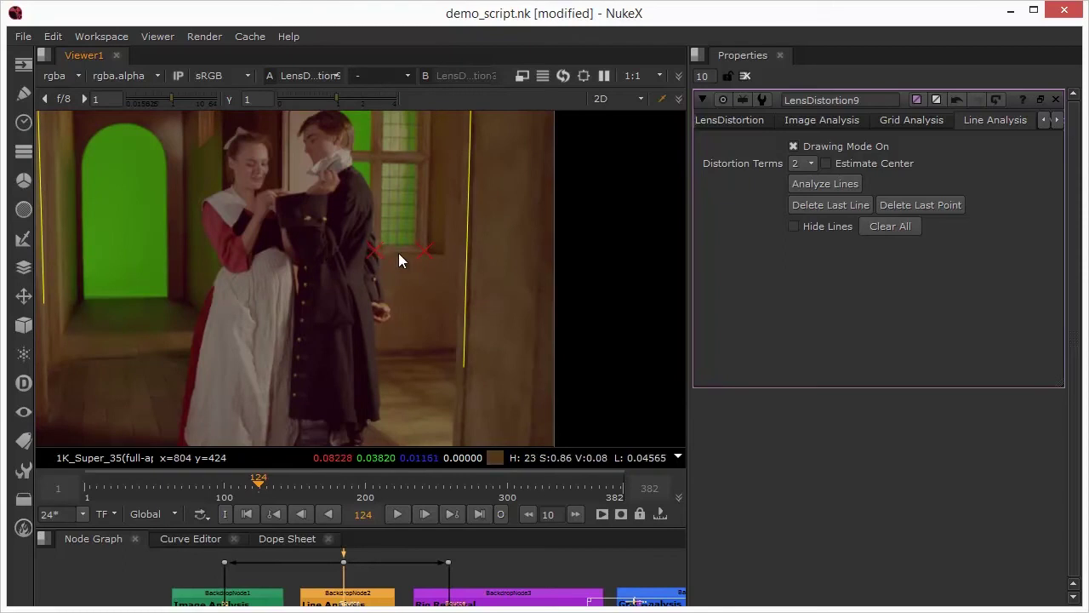
key("Return")
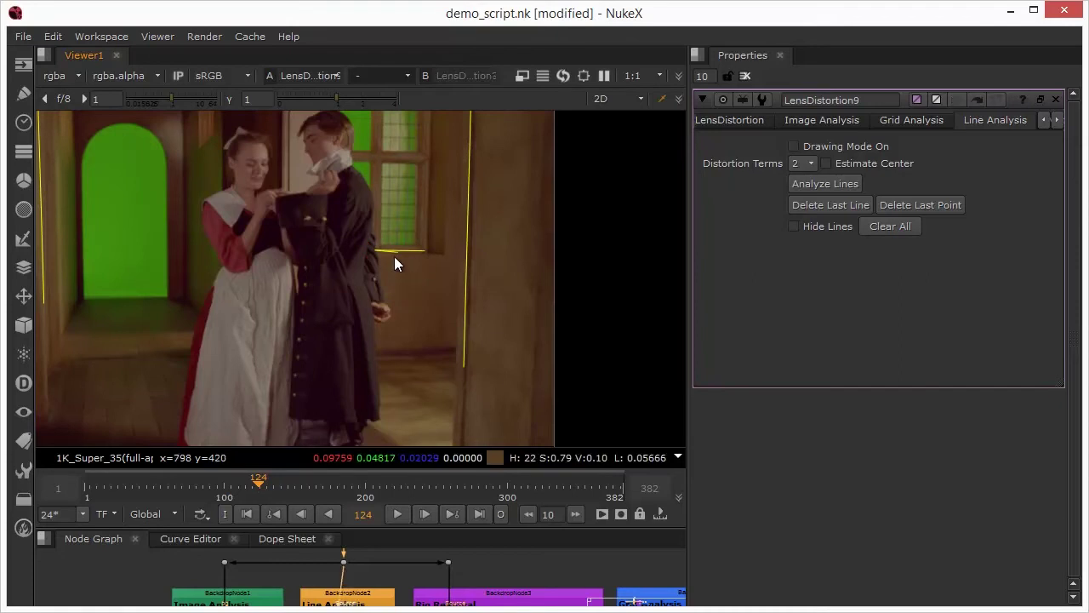
key("Escape")
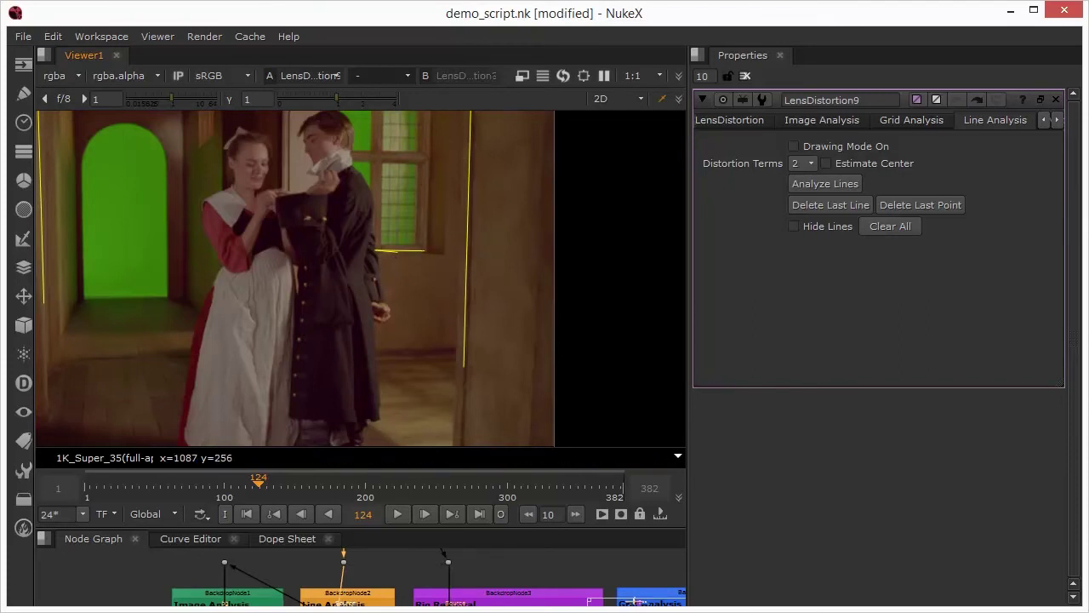
left_click(834, 205)
Turn line drawing mode back on and draw a three-point analysis line along the lower edge of the window
left_click_drag(399, 384, 407, 350)
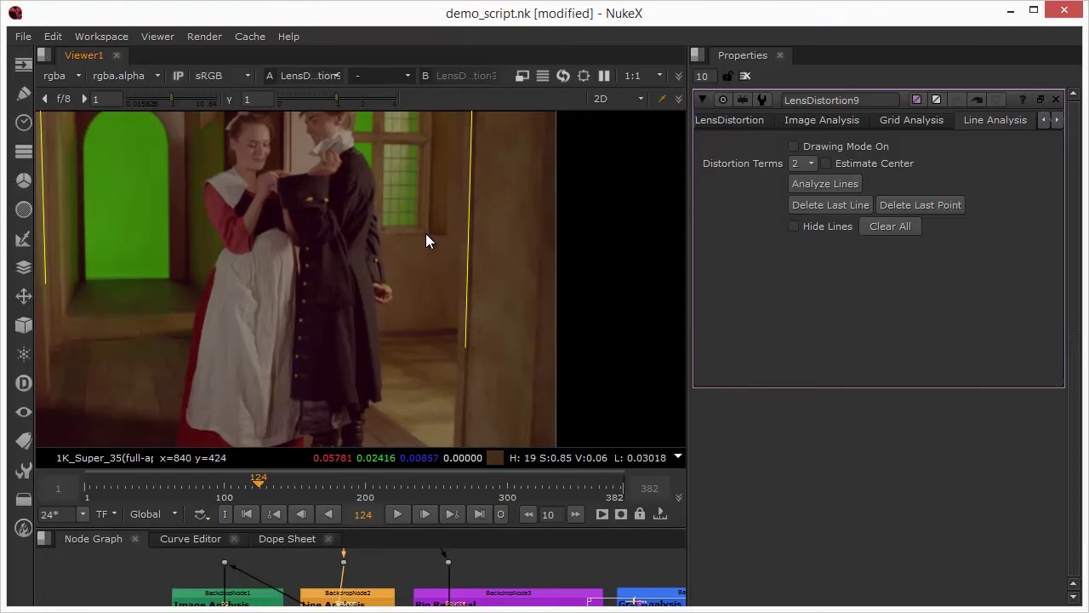
left_click(793, 147)
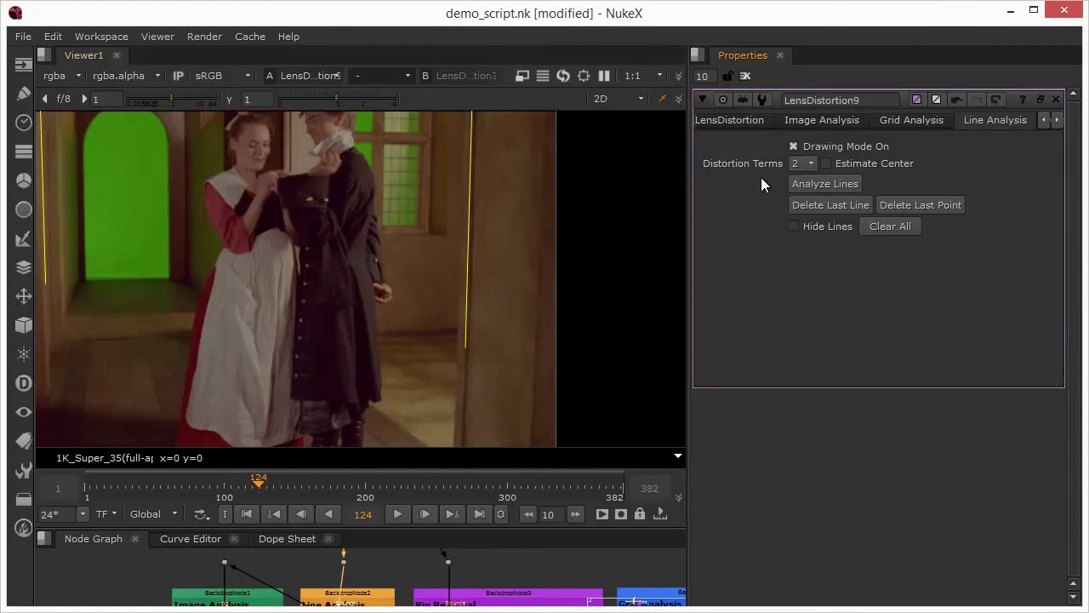
left_click(431, 232)
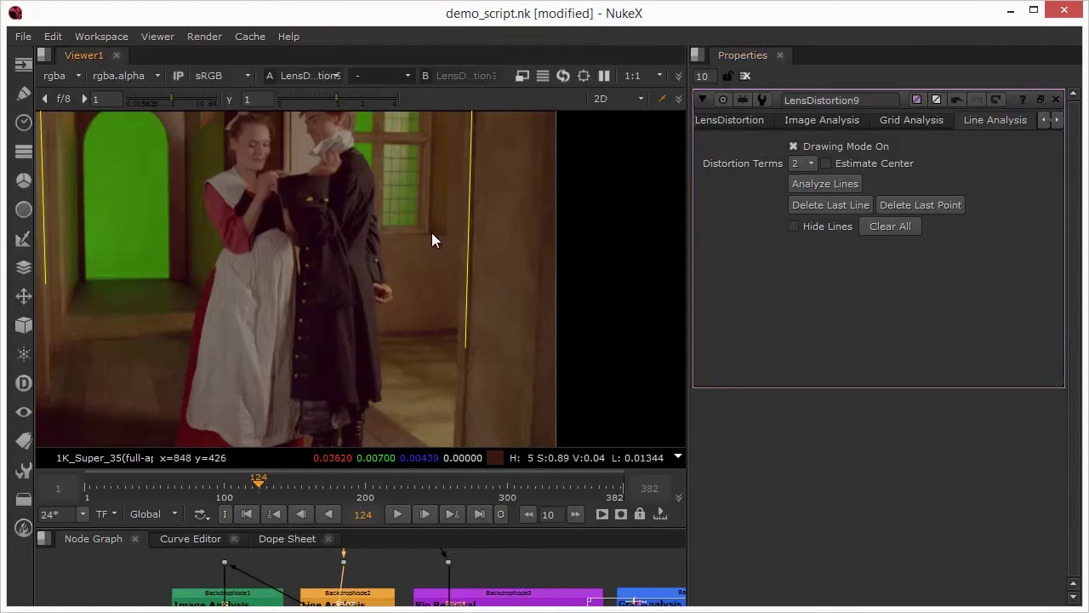
left_click(405, 232)
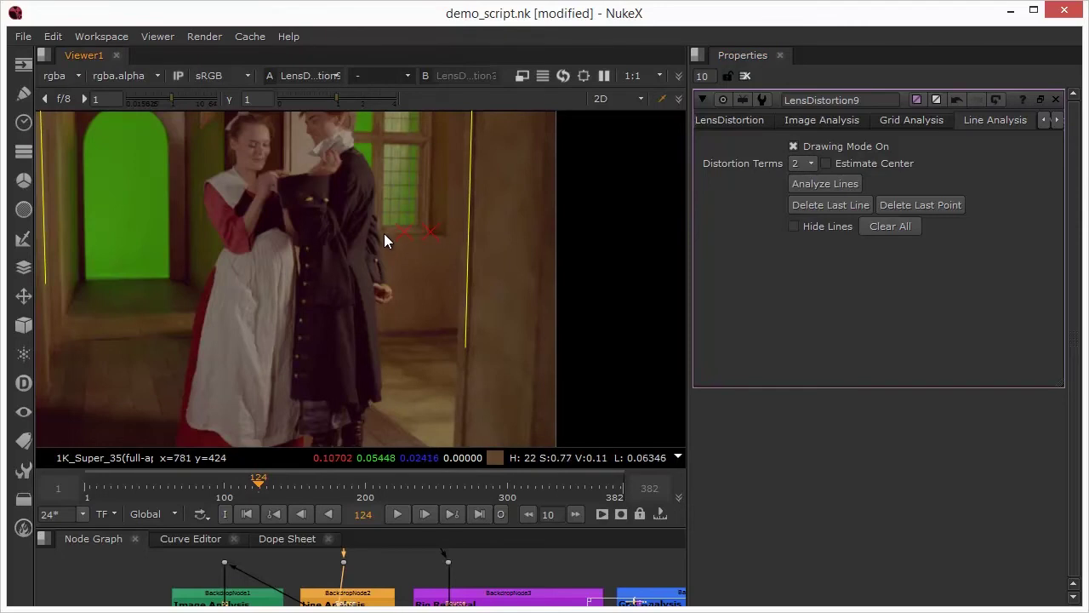
left_click(384, 232)
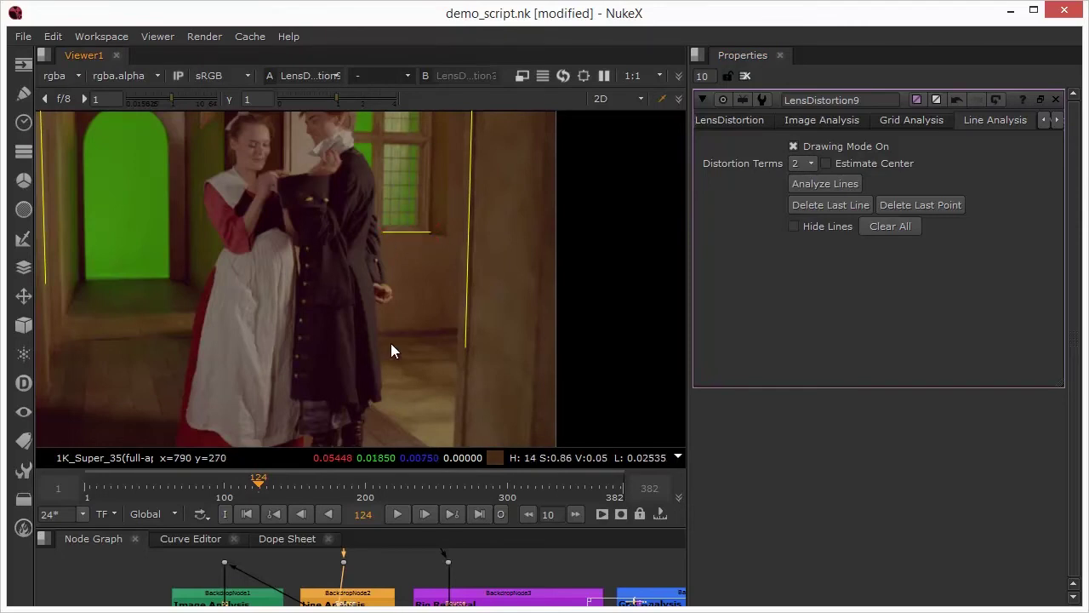
Draw a five-point analysis line down the right edge of the light pillar at the far left of the footage
left_click_drag(106, 298, 456, 355)
left_click_drag(263, 249, 339, 360)
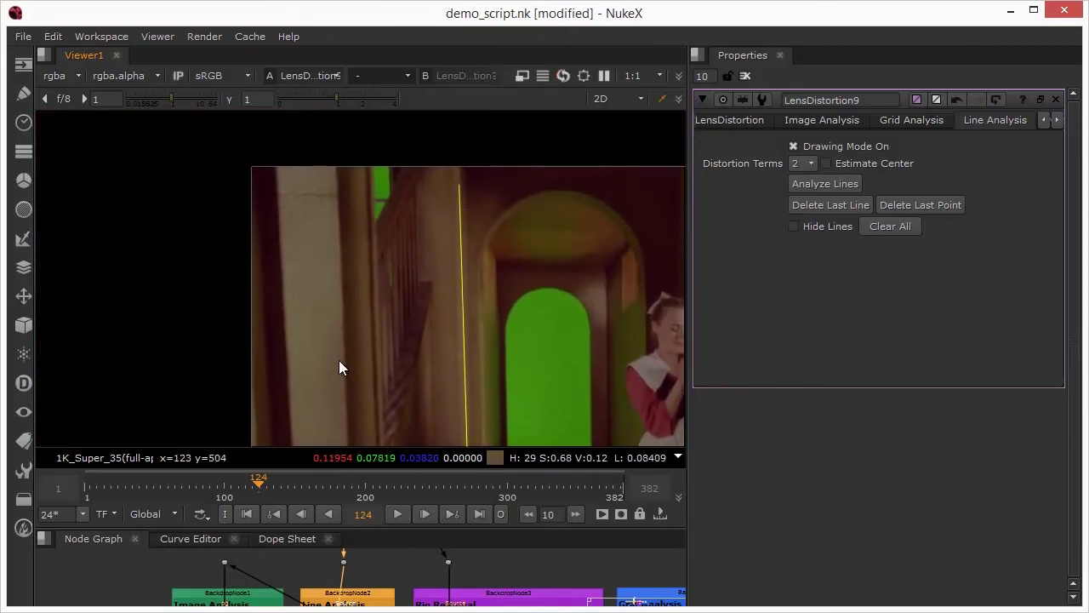
left_click(336, 167)
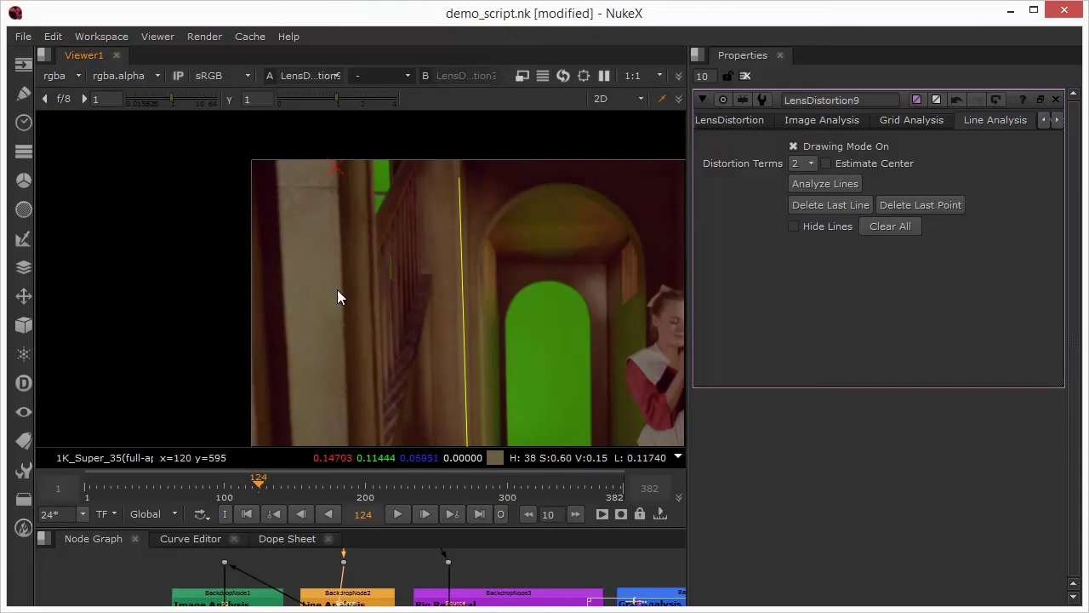
left_click(340, 296)
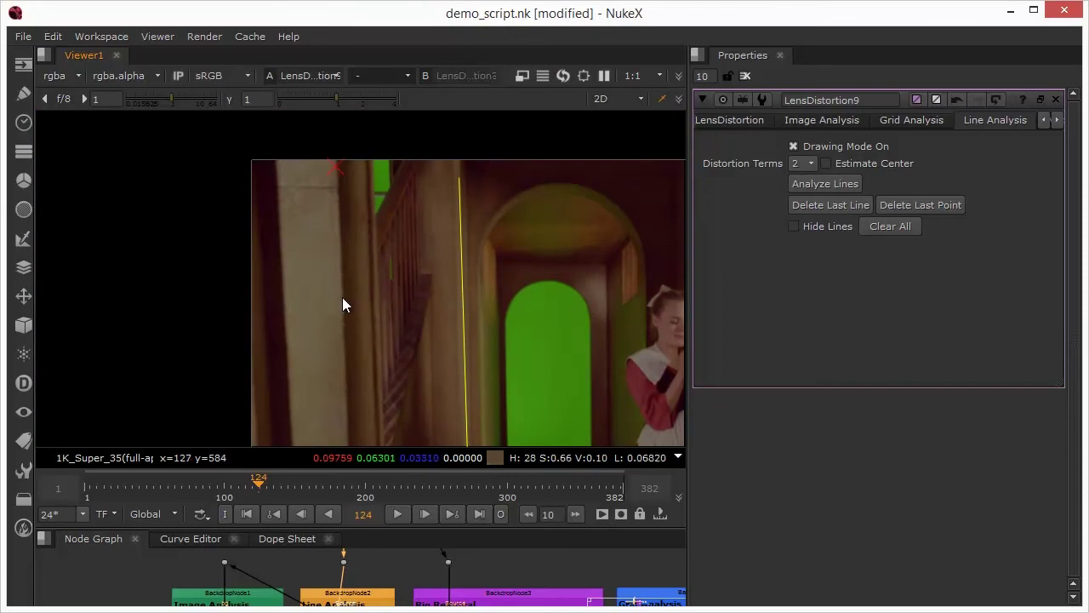
left_click(346, 423)
left_click_drag(404, 418, 427, 167)
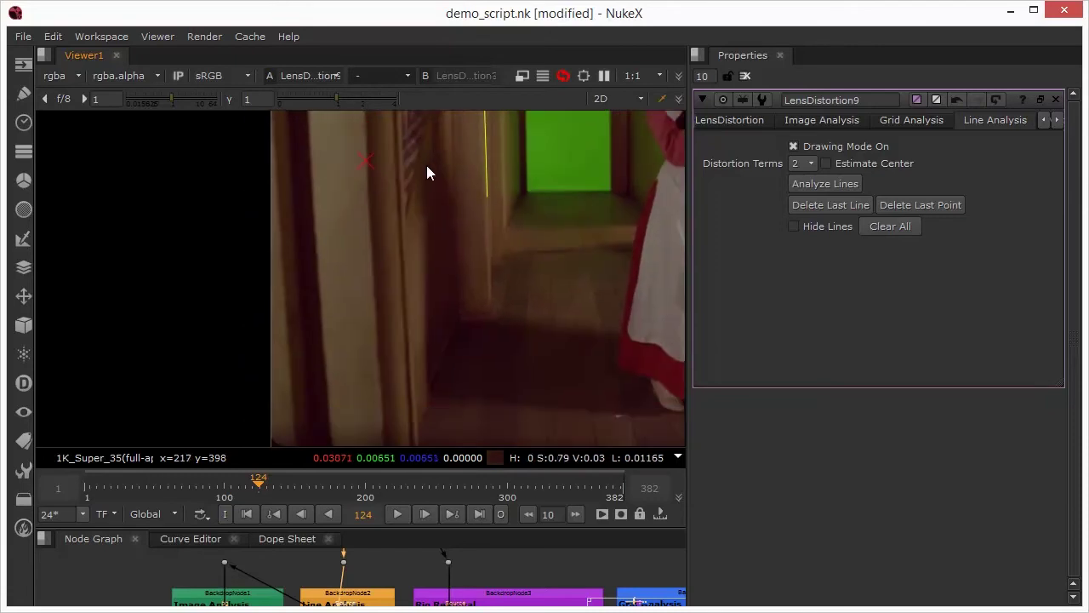
left_click(366, 302)
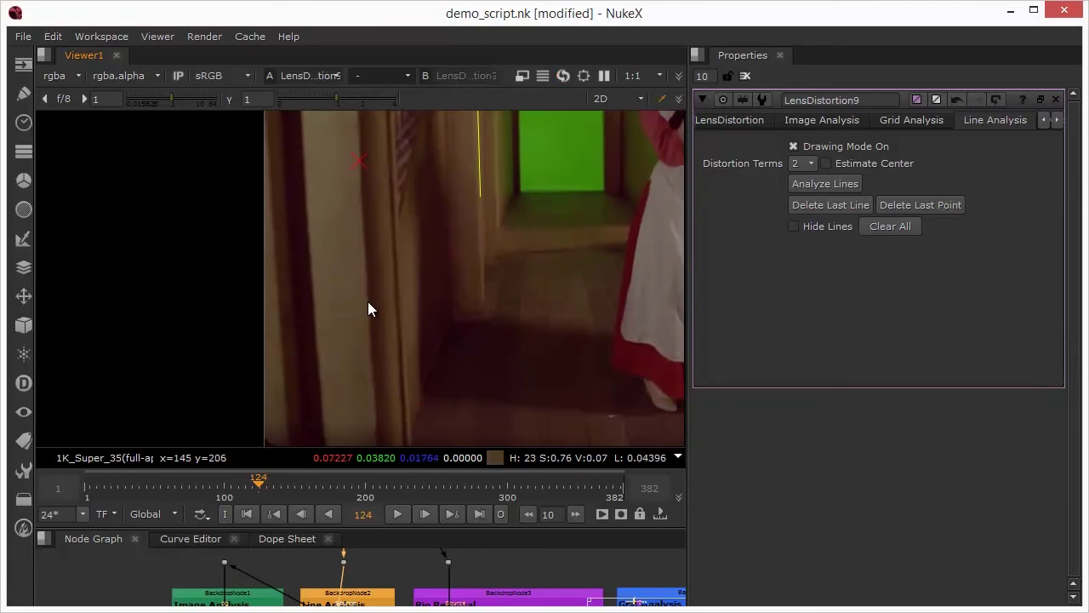
left_click(377, 409)
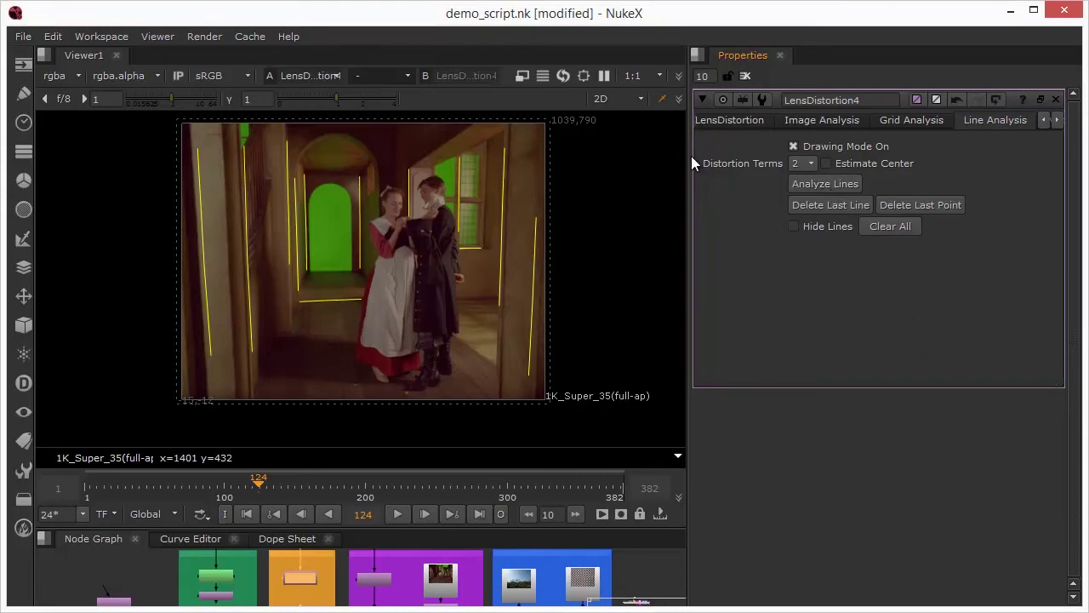
Examine the radial distortion coefficients and the card parameters of the LensDistortion4 node
left_click(721, 120)
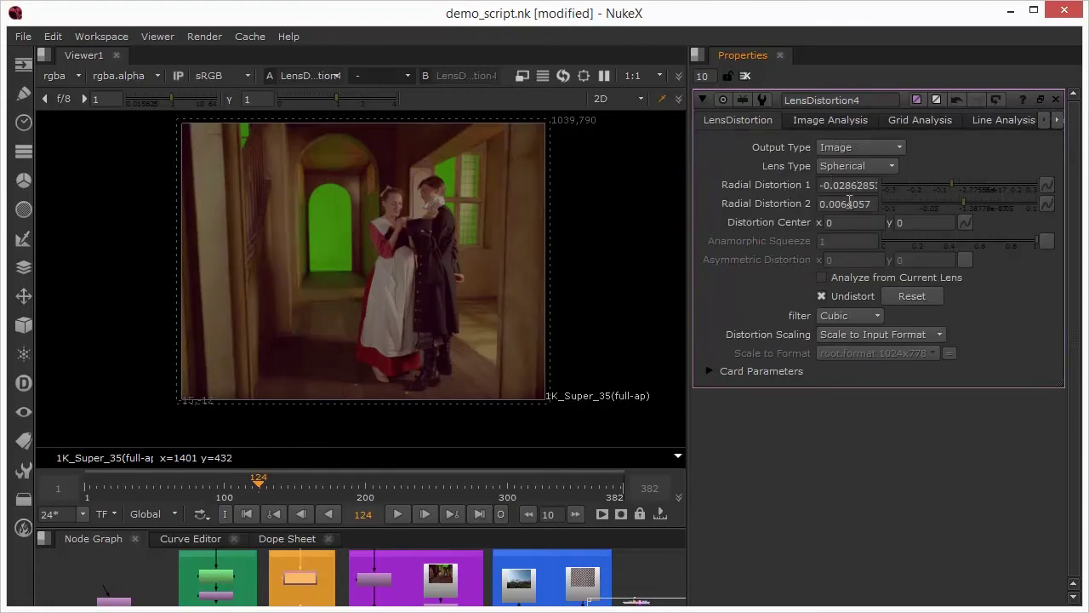
left_click(708, 371)
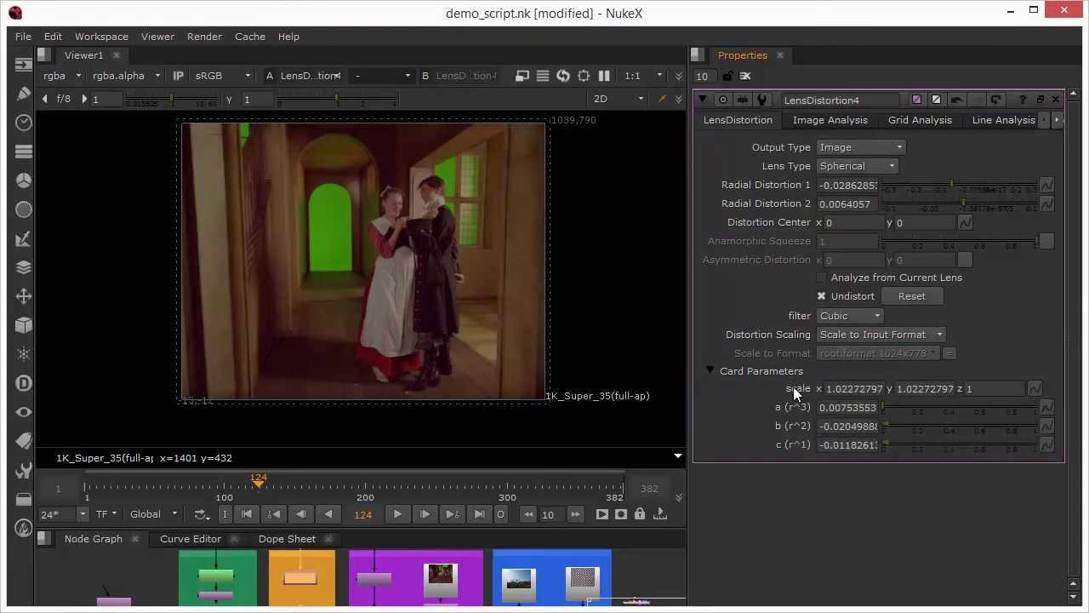
left_click(708, 371)
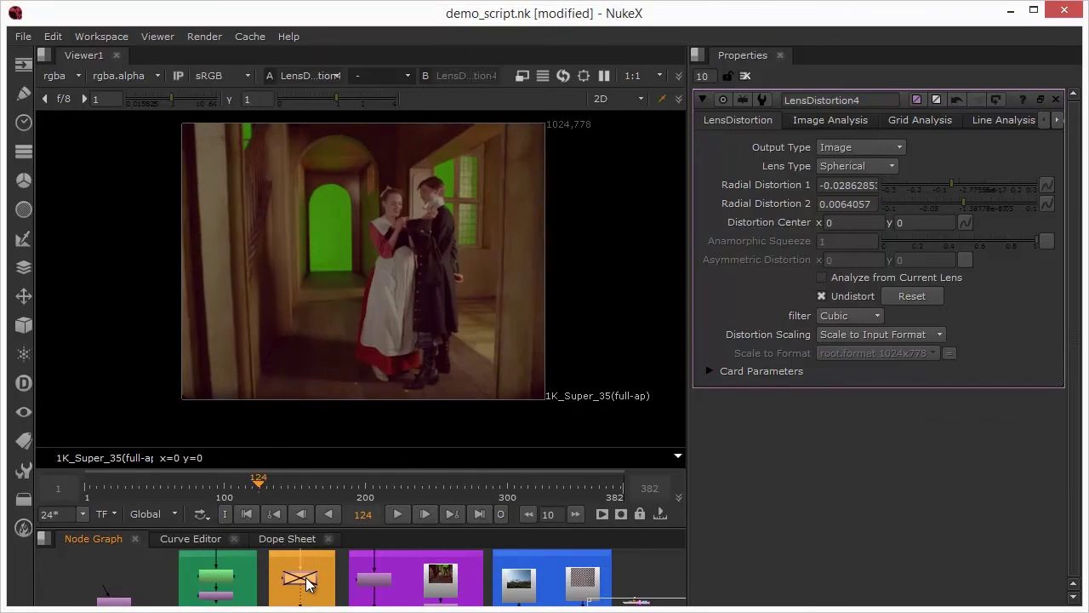
Compare the footage with LensDistortion4 disabled and enabled, and return to the node's line analysis settings
key("d")
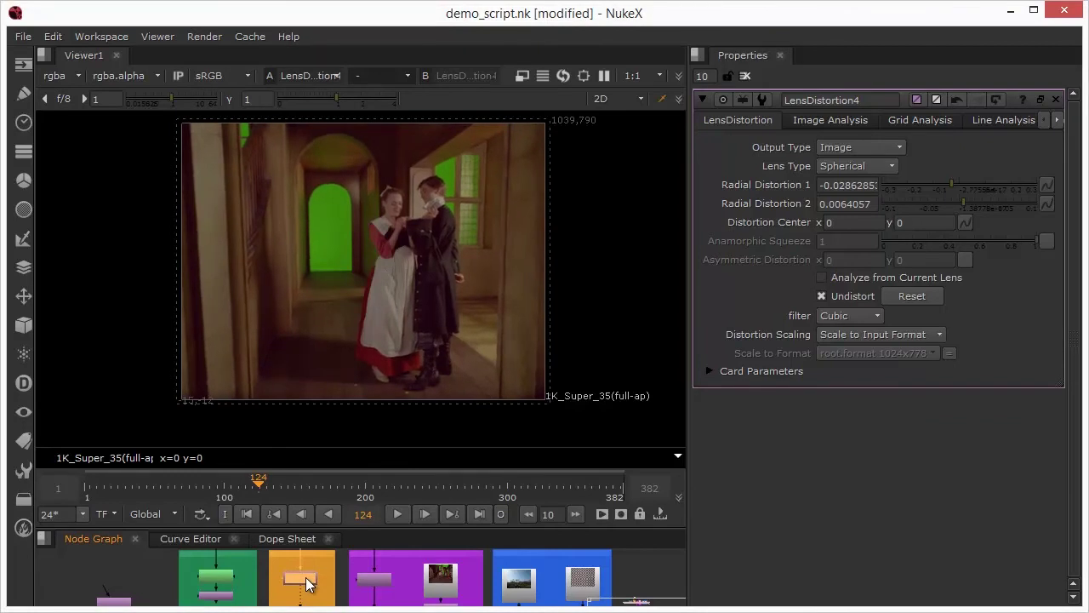
key("d")
left_click(1004, 120)
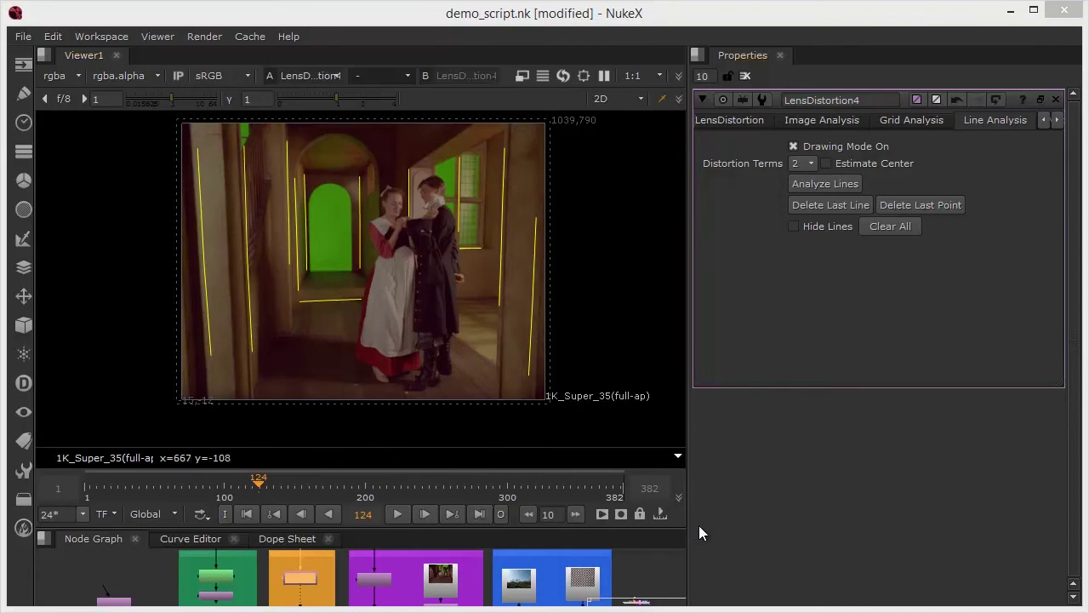
Enlarge the node graph area, view the Merge1 output at frame 382 and close all open node properties
left_click(322, 536)
left_click_drag(325, 528, 317, 436)
left_click(88, 454)
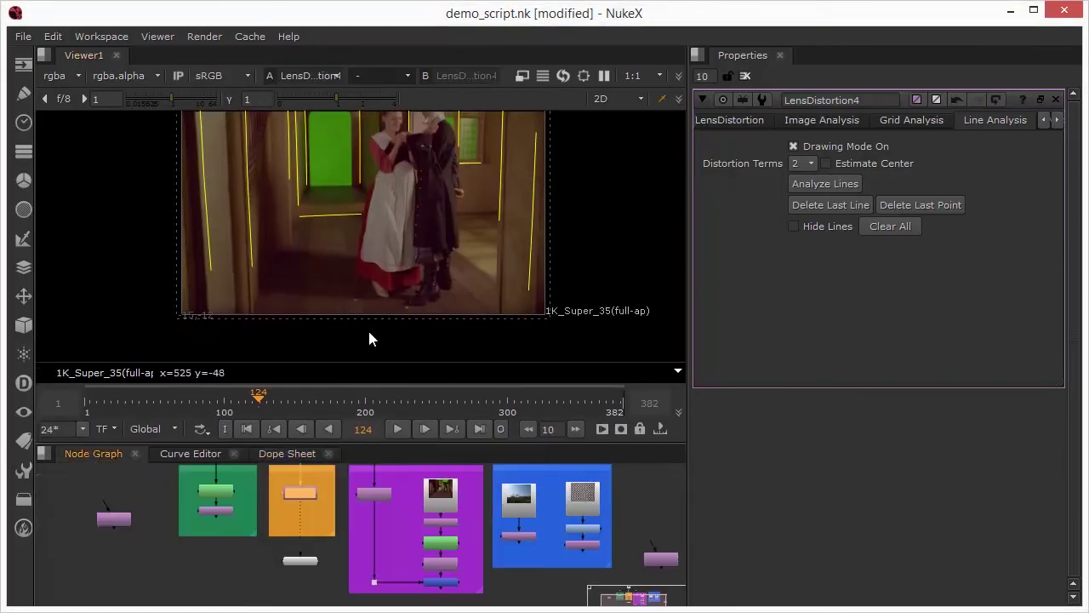
scroll(333, 239, "down", 2)
left_click_drag(378, 221, 400, 259)
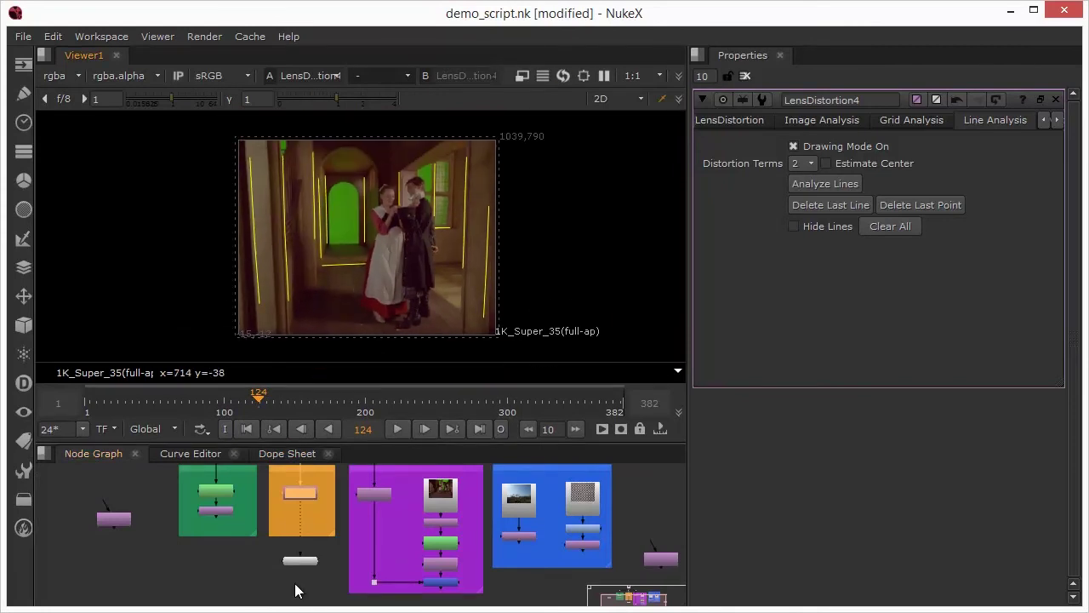
left_click_drag(299, 561, 438, 585)
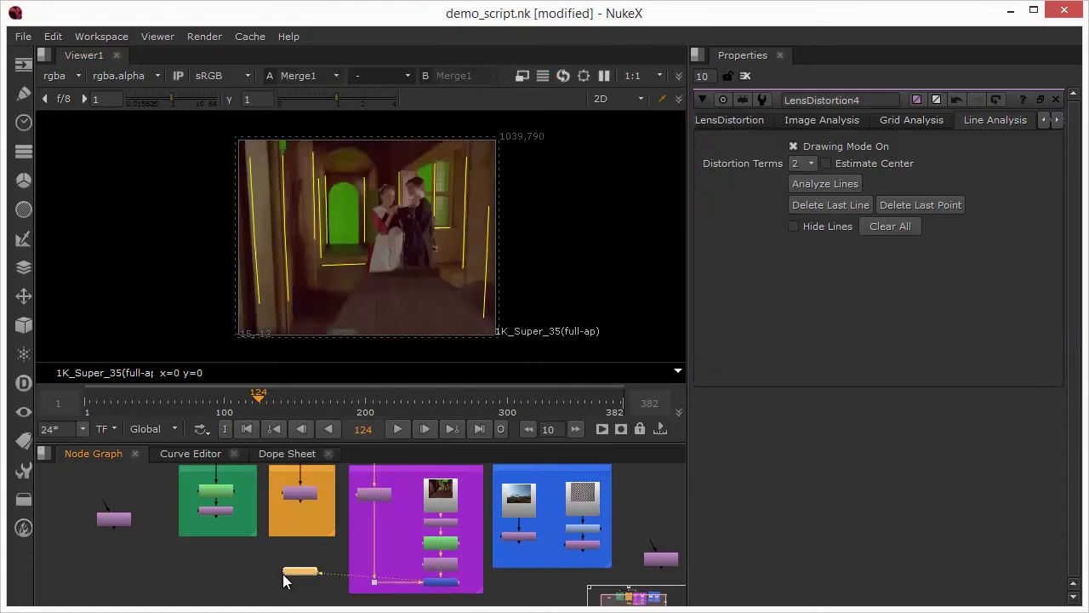
left_click_drag(601, 401, 623, 400)
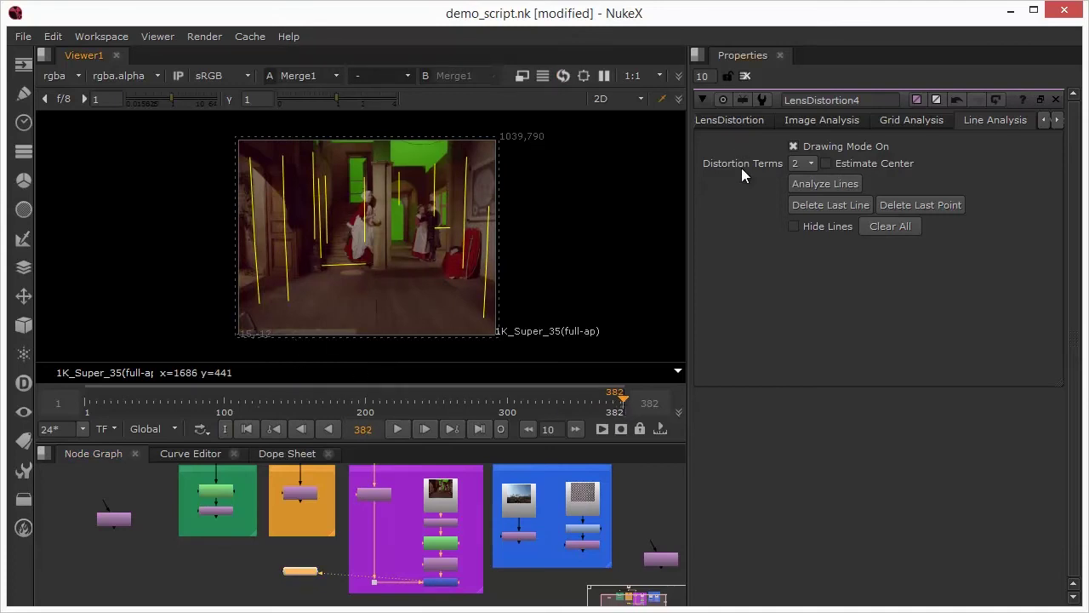
left_click(746, 77)
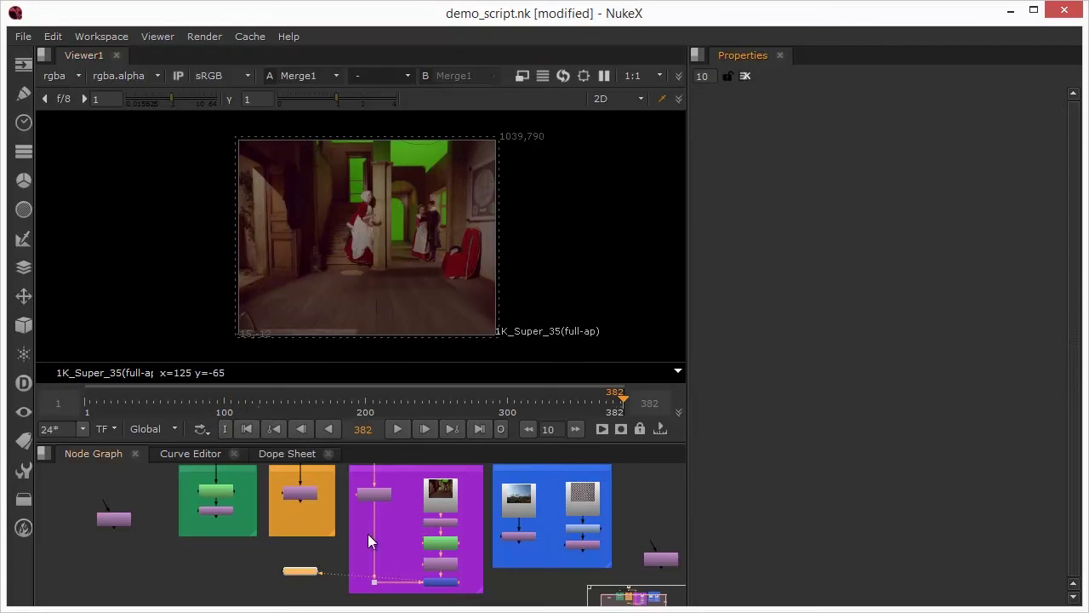
Delete the clean-plate Read node and the two nodes directly below it in the purple backdrop
left_click(447, 494)
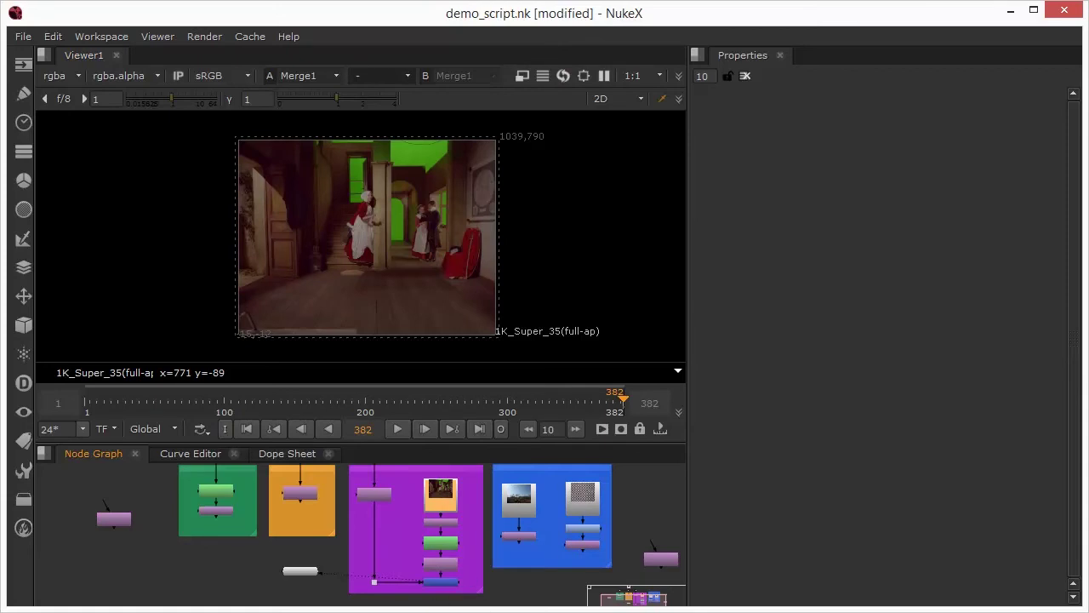
mouse_move(433, 520)
left_mouse_down()
mouse_move(416, 563)
mouse_move(431, 536)
left_mouse_up()
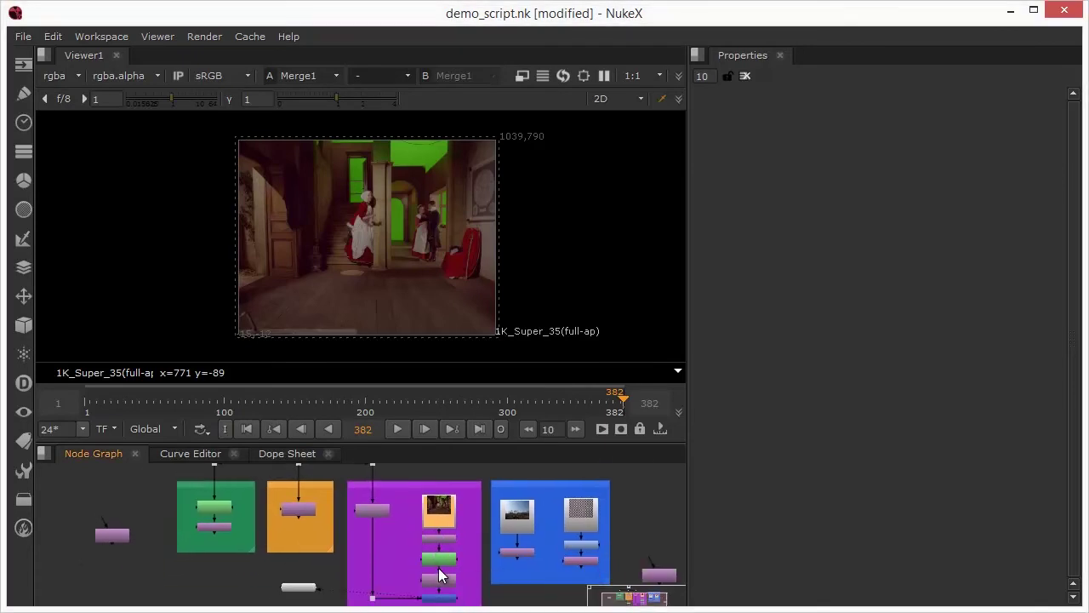
left_click_drag(466, 582, 403, 493)
key("Delete")
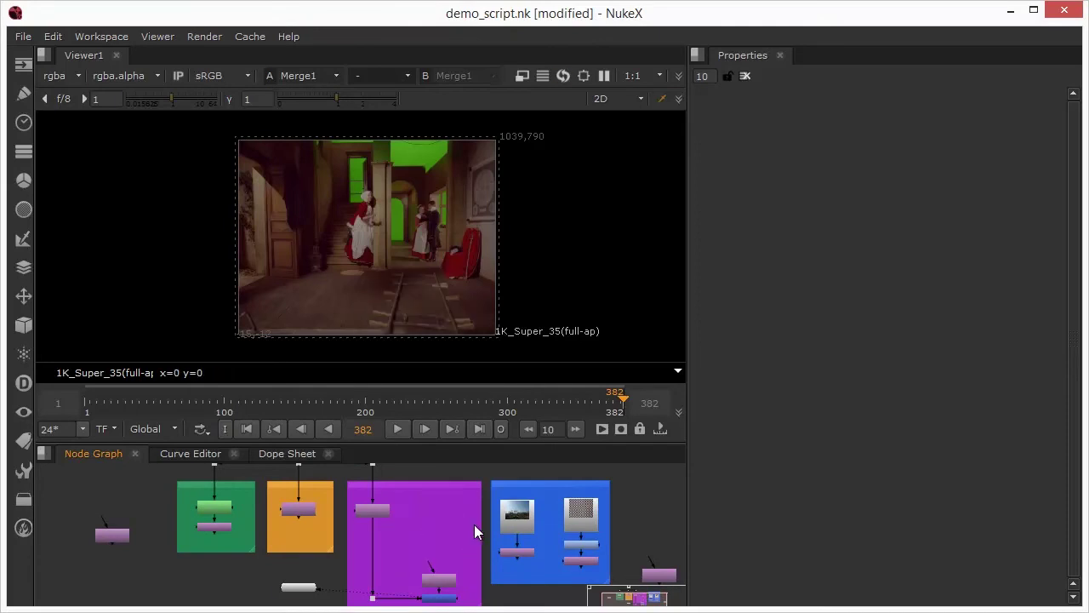
Delete the Merge1 node, the unconnected node above it and Dot3 from the purple backdrop
left_click(441, 599)
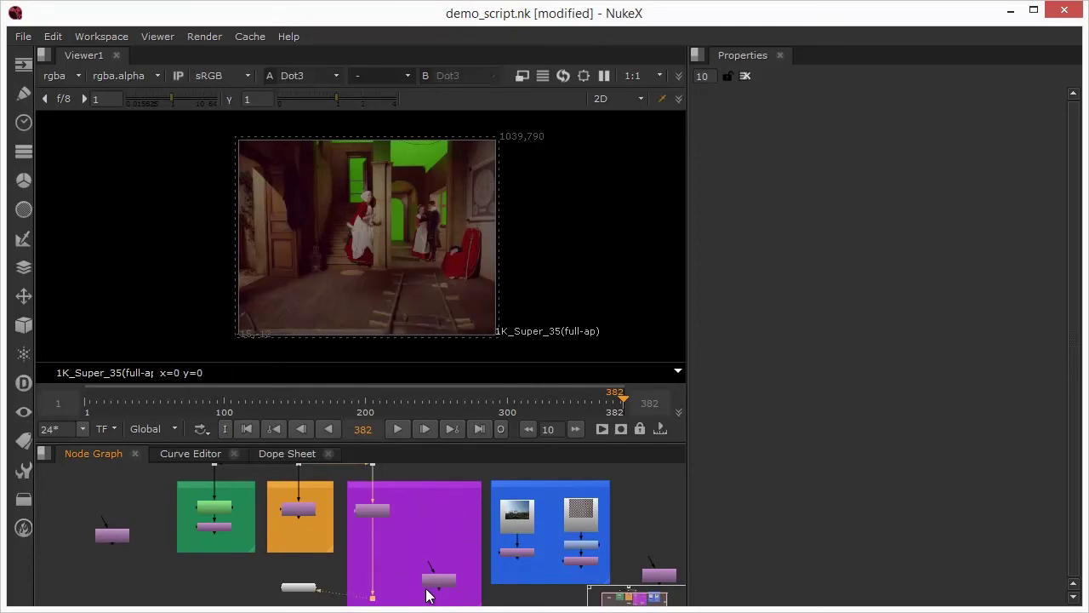
scroll(439, 595, "up", 2)
left_click(434, 582)
key("Delete")
left_click_drag(344, 591, 345, 481)
key("Delete")
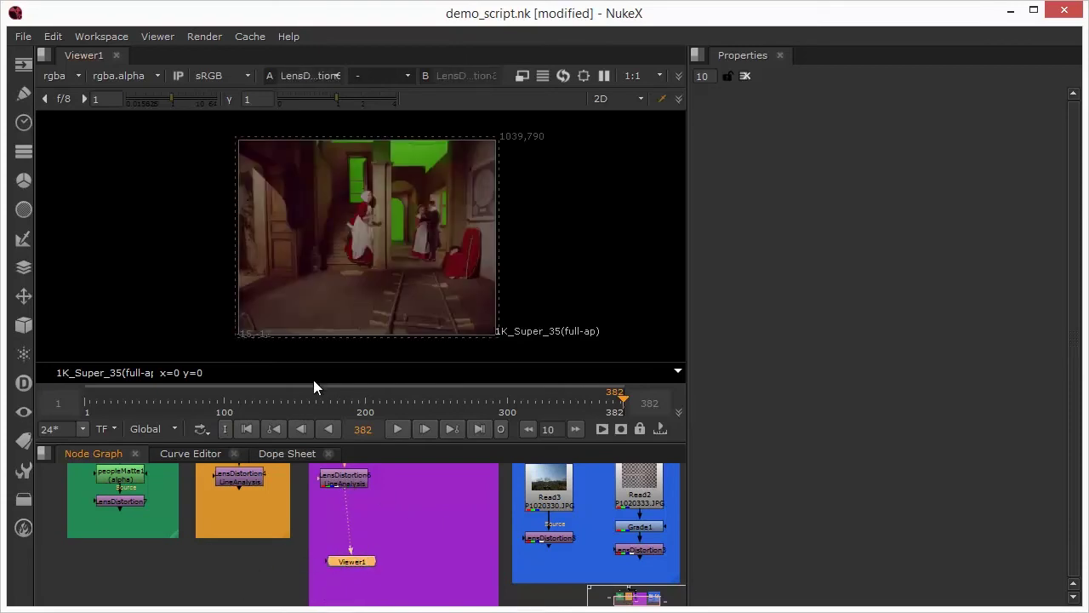
Go to frame 199 and check the analysis lines of LensDistortion6 by toggling Hide Lines off and on
left_click_drag(604, 398, 364, 399)
double_click(341, 479)
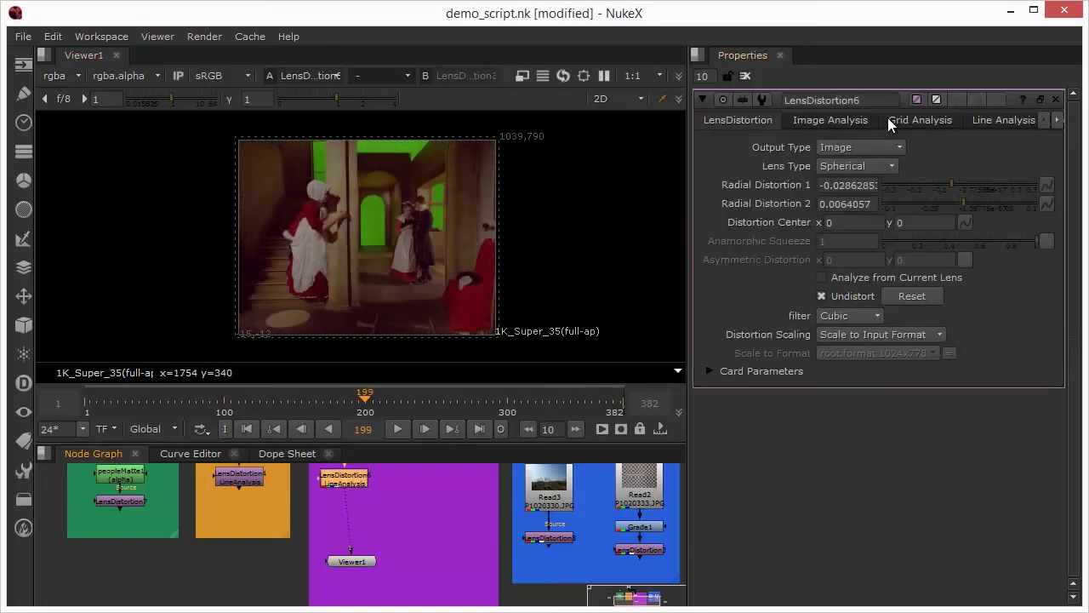
left_click(910, 120)
left_click(957, 119)
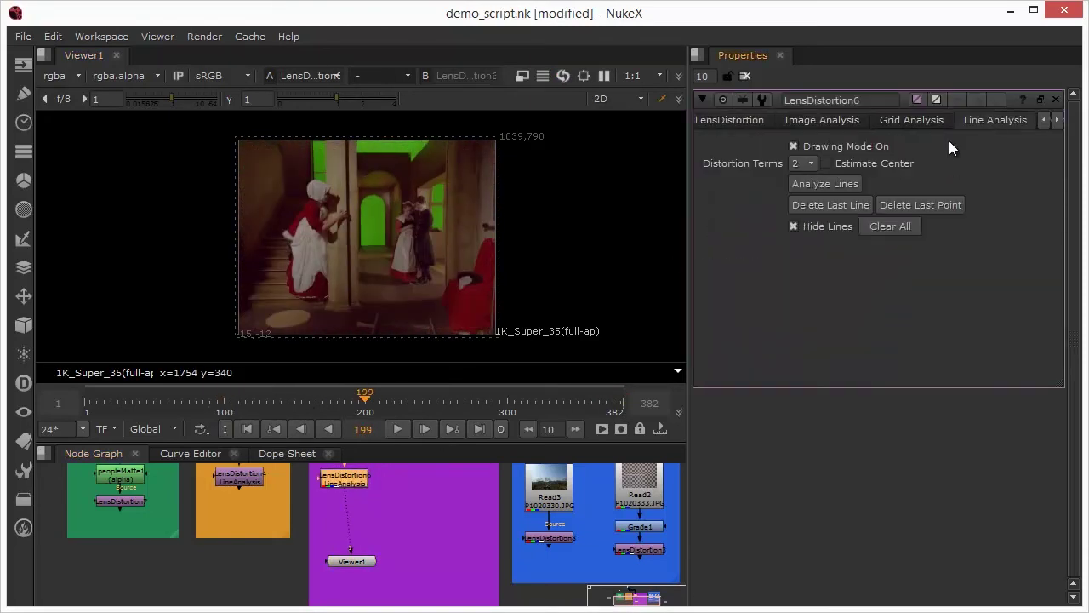
left_click(794, 226)
left_click(794, 226)
left_click(794, 227)
left_click(794, 226)
At frame 382, import cleanPlate.tif beside LensDistortion6 in the purple backdrop and view it
left_click_drag(426, 502, 404, 489)
left_click(336, 553)
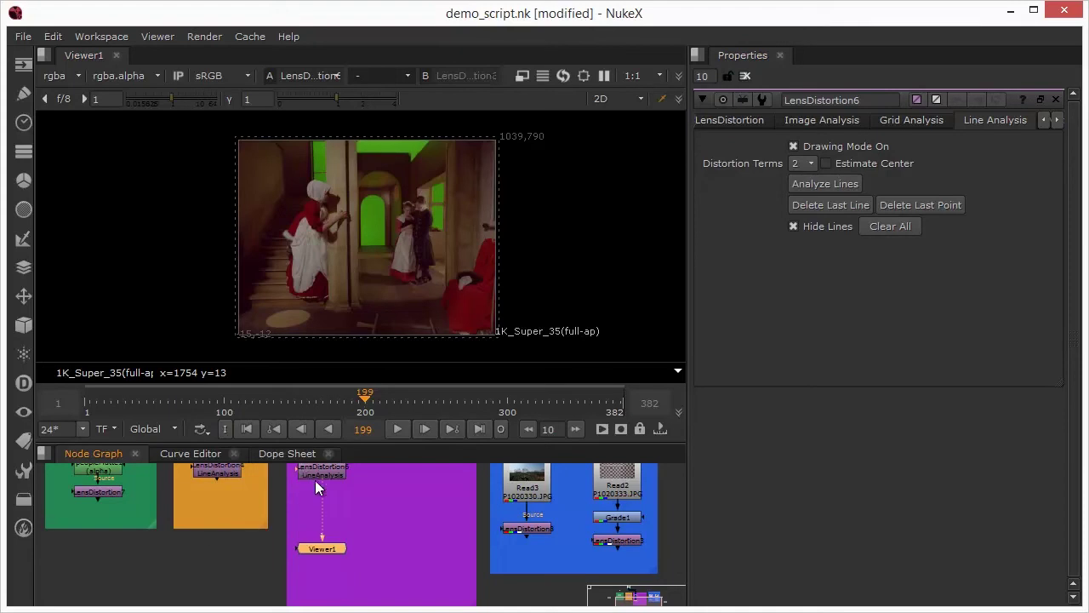
left_click_drag(472, 400, 624, 407)
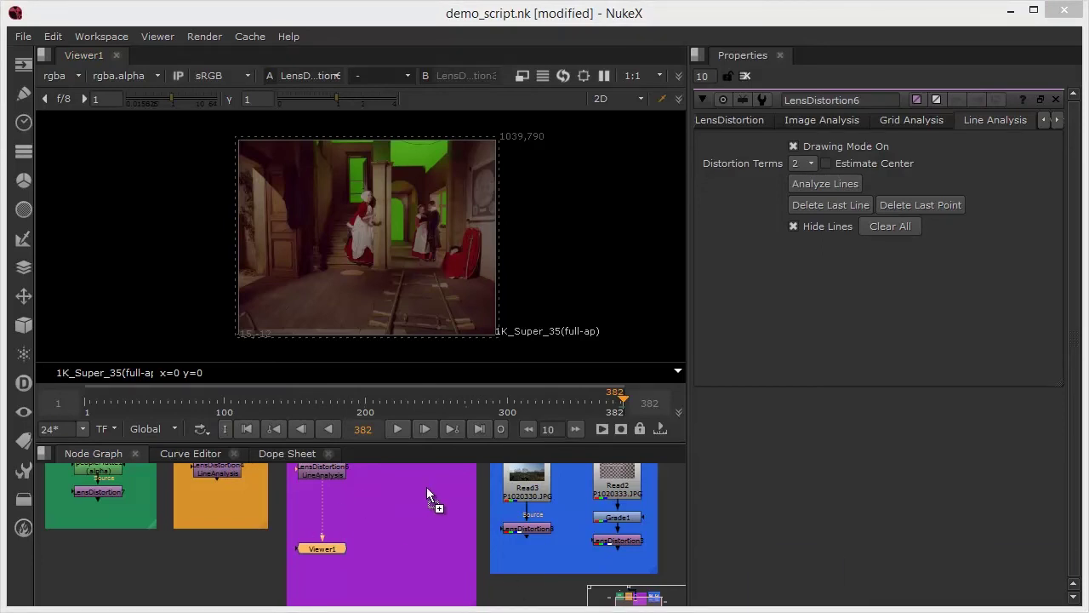
left_click_drag(424, 486, 431, 494)
left_click_drag(329, 526, 421, 487)
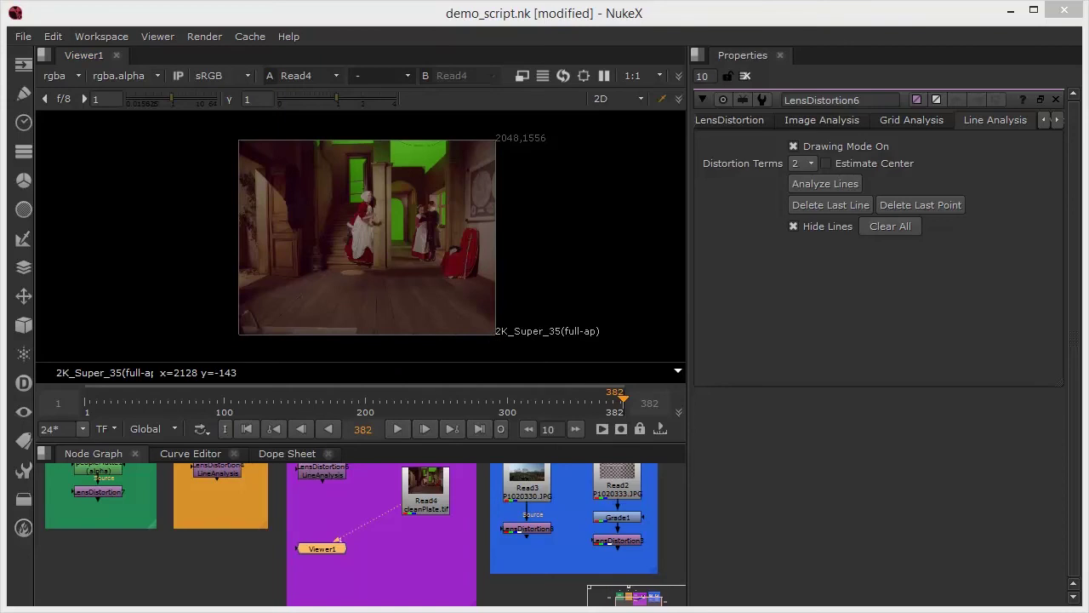
Connect LensDistortion6 to the viewer as a second input and compare the undistorted footage with the clean plate
left_click(320, 474)
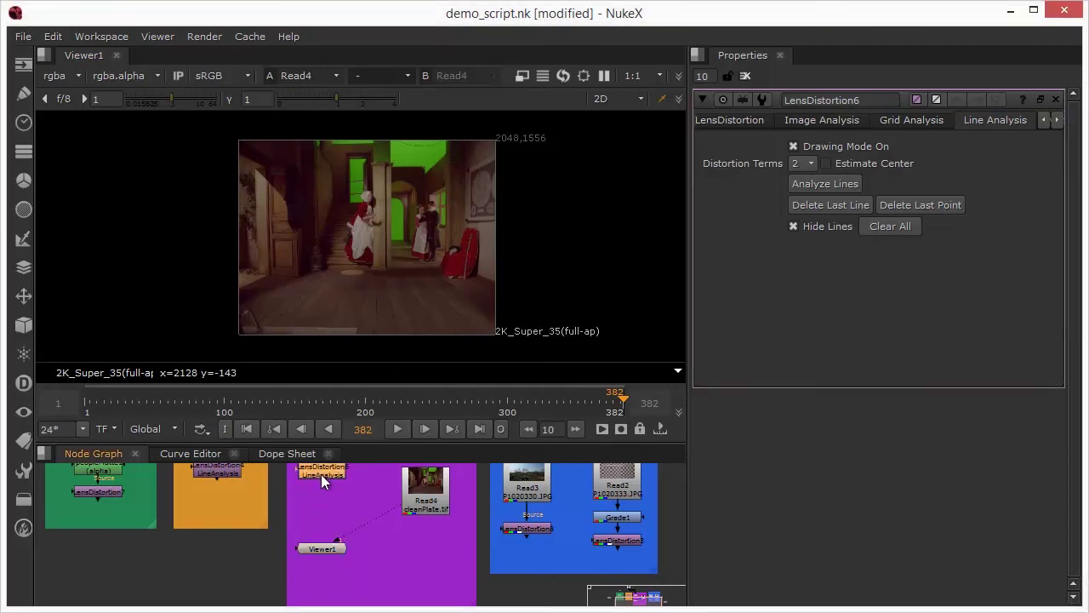
key("1")
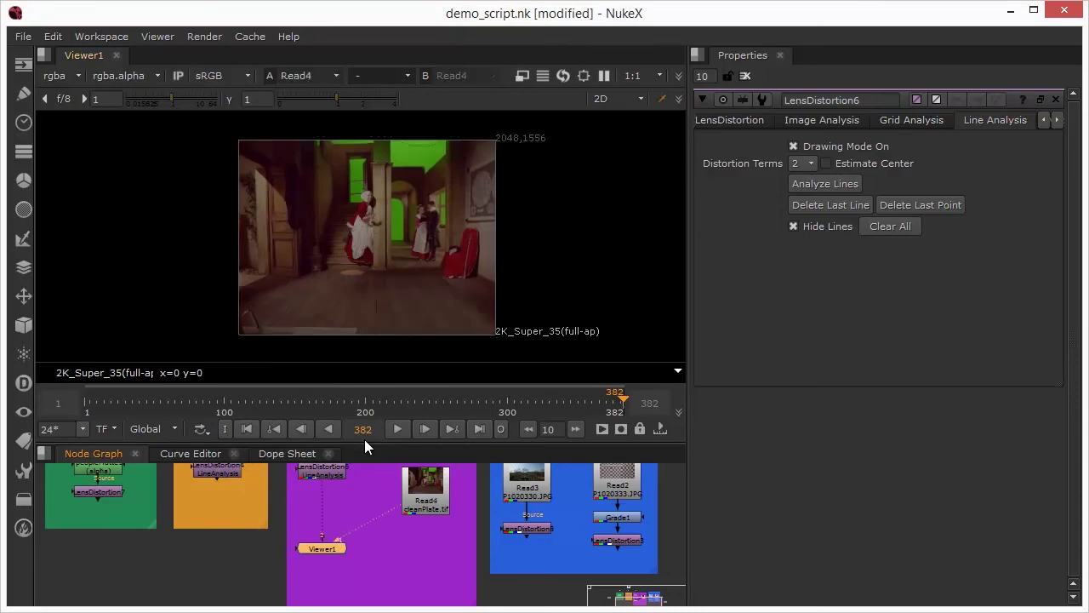
key("2")
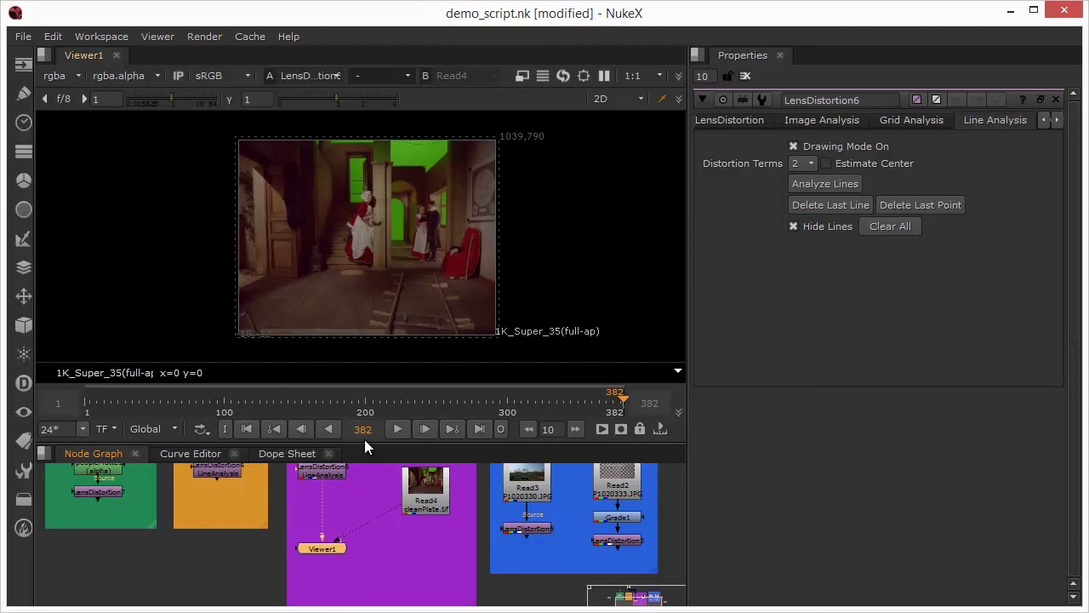
key("1")
key("2")
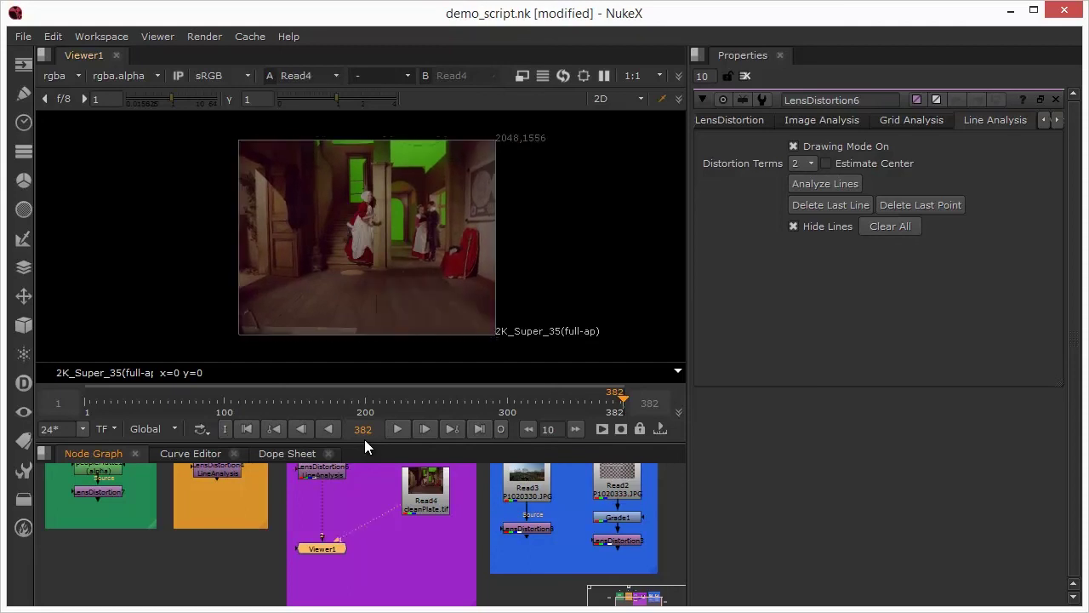
Compare the undistorted footage with the clean plate again, and place Viewer1 beneath Read4 with only the clean plate connected
key("1")
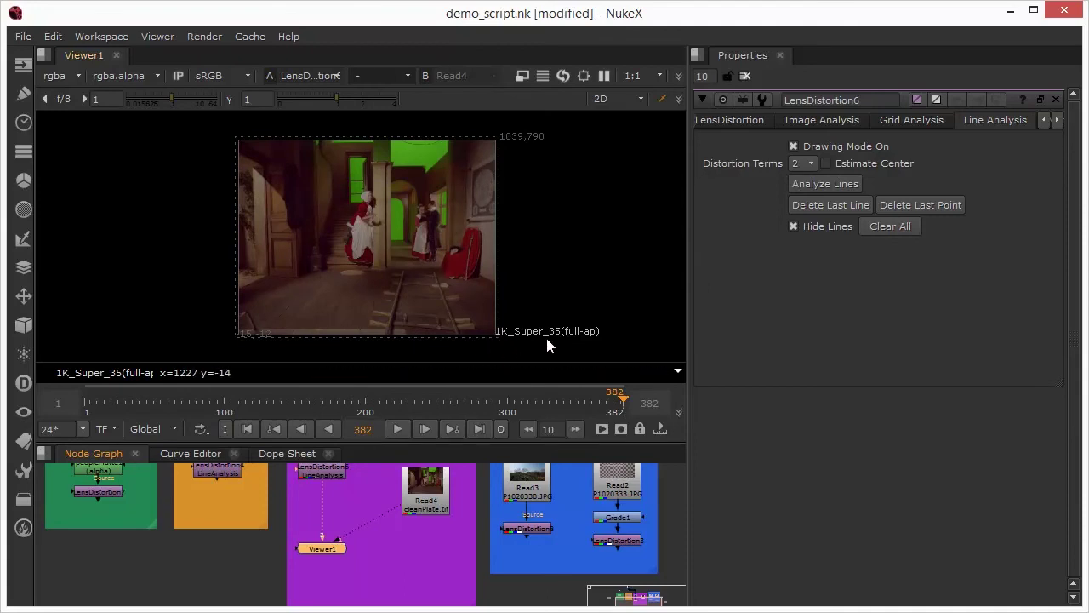
key("2")
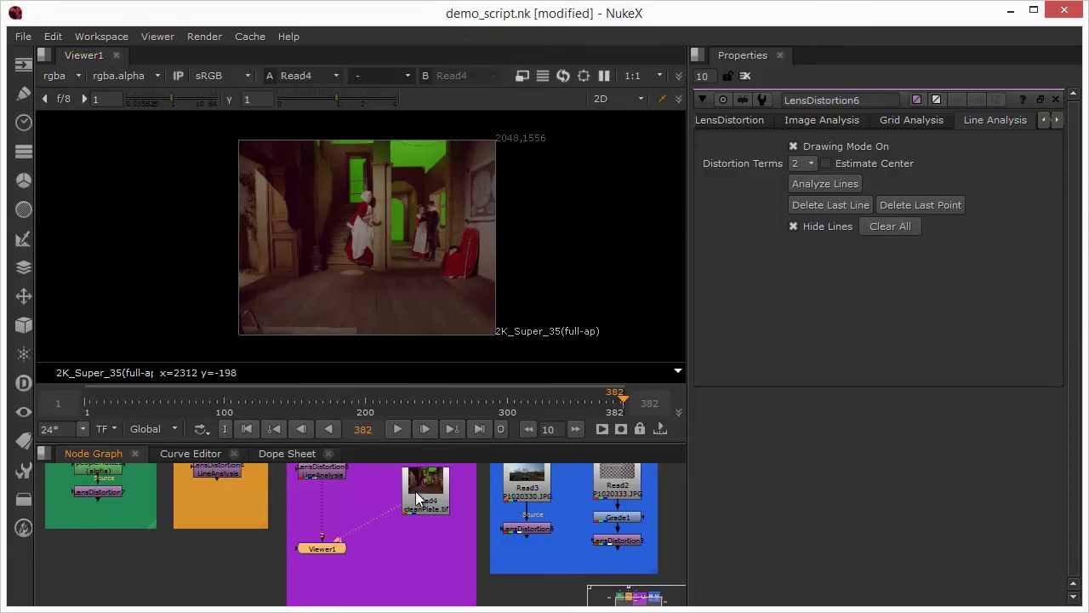
left_click_drag(430, 535, 440, 587)
left_click(433, 531)
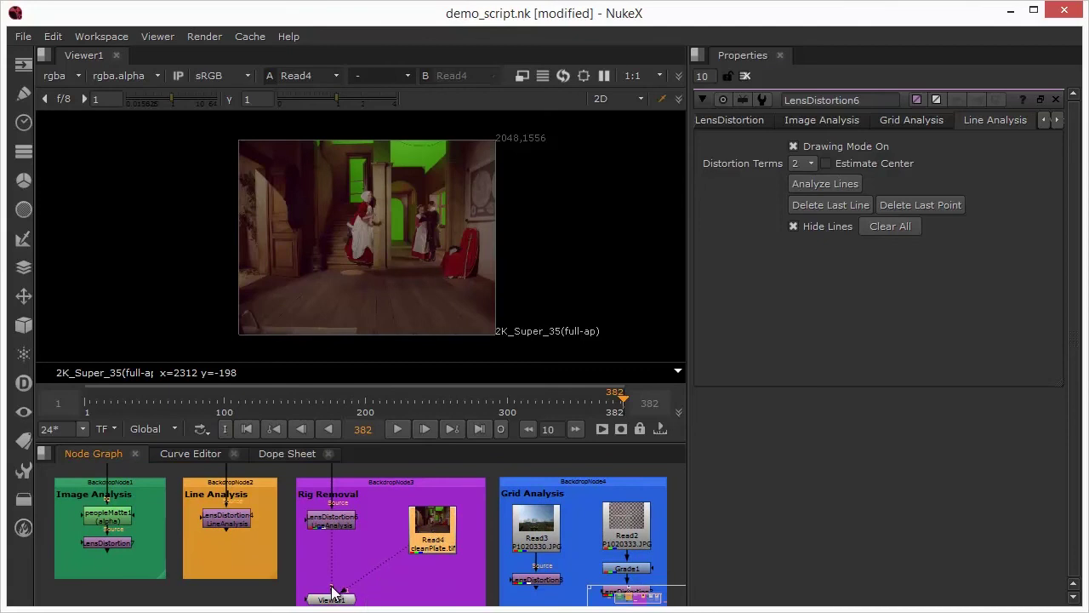
left_click_drag(342, 599, 434, 598)
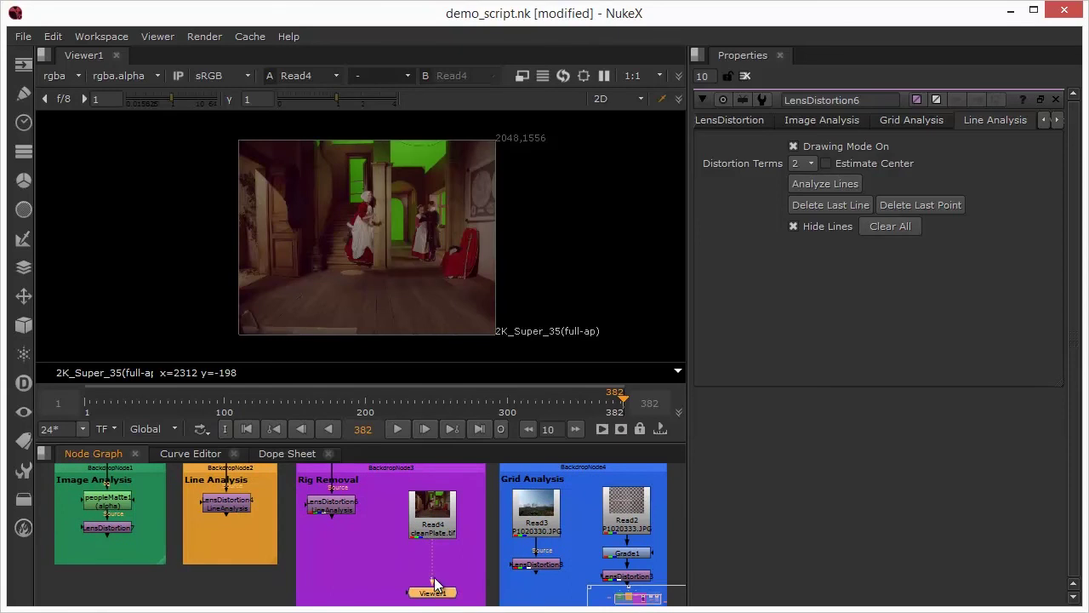
Insert a Reformat node between Read4 and Viewer1, with root.format 1024x778 as its output format
left_click(472, 530)
key("Tab")
type("ref")
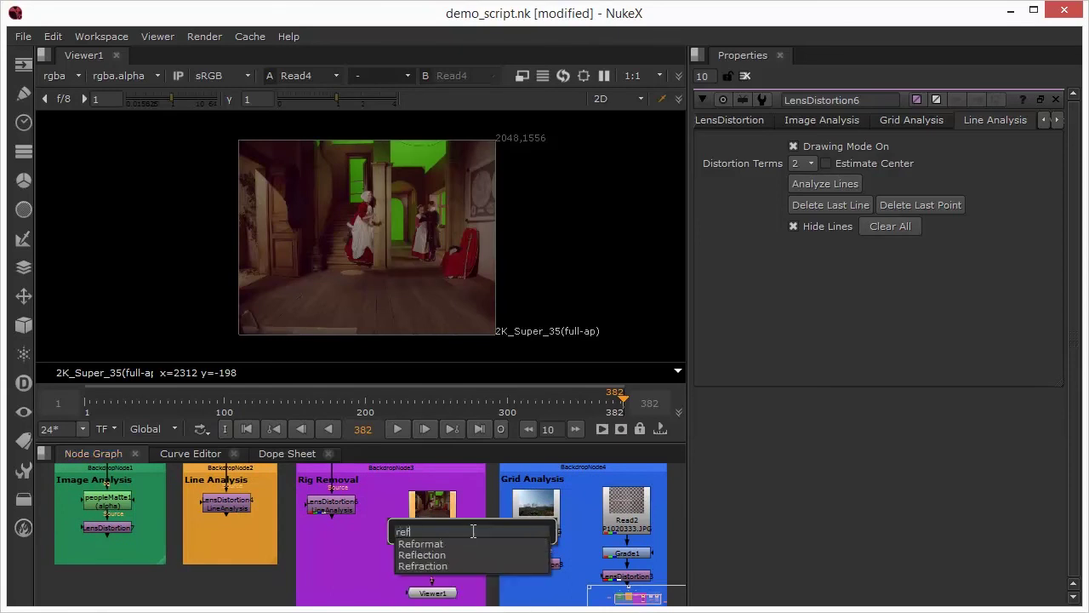
left_click(431, 547)
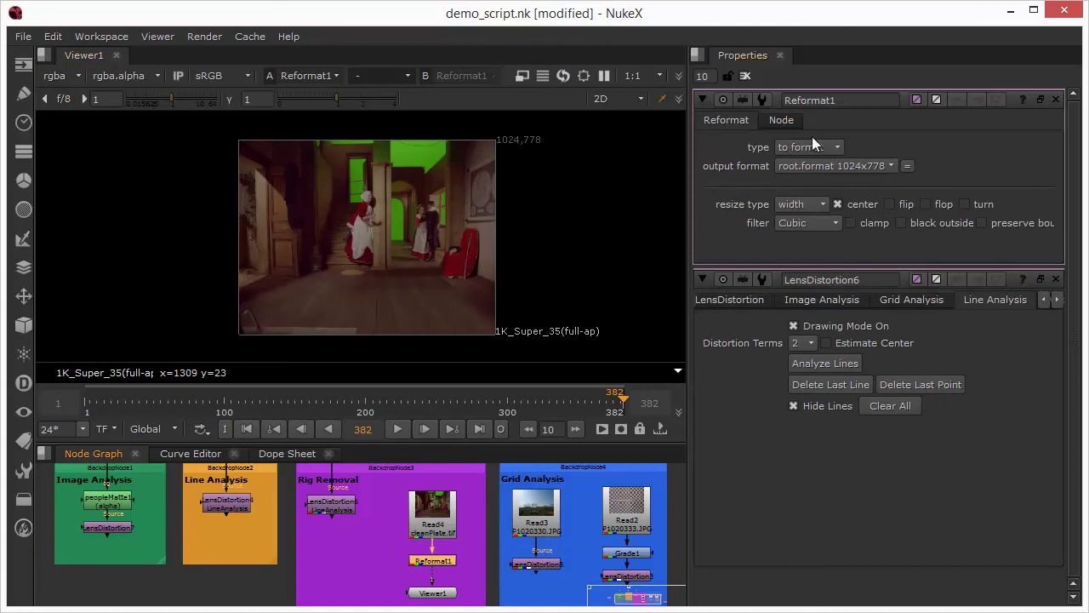
left_click(835, 169)
left_click(836, 168)
left_click_drag(628, 588, 630, 589)
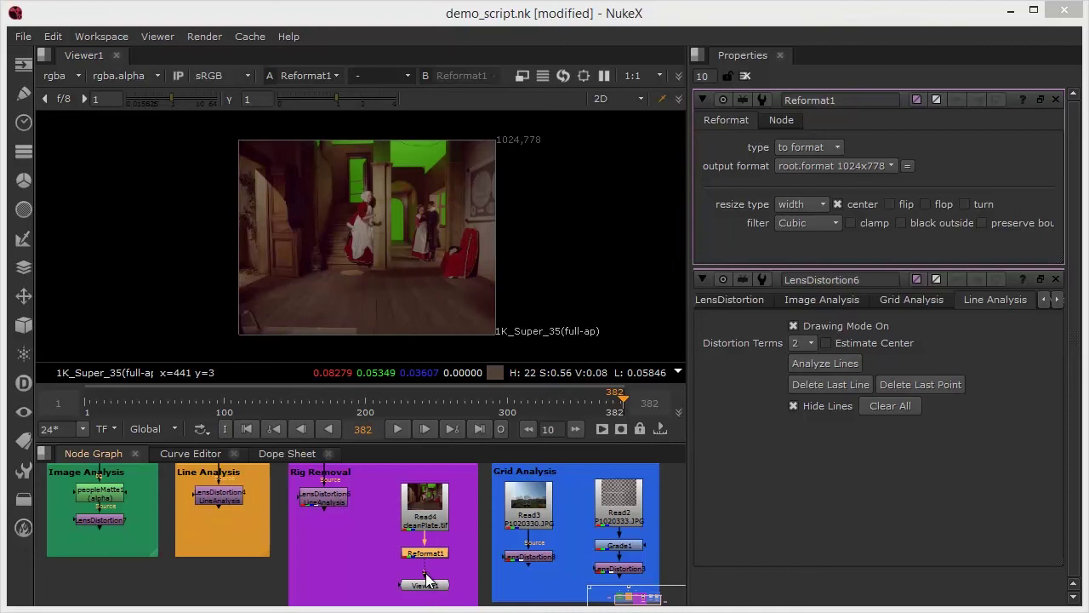
Add a Roto node to the Rig Removal backdrop, feed it from Dot4 and view its output
left_click_drag(426, 581, 323, 496)
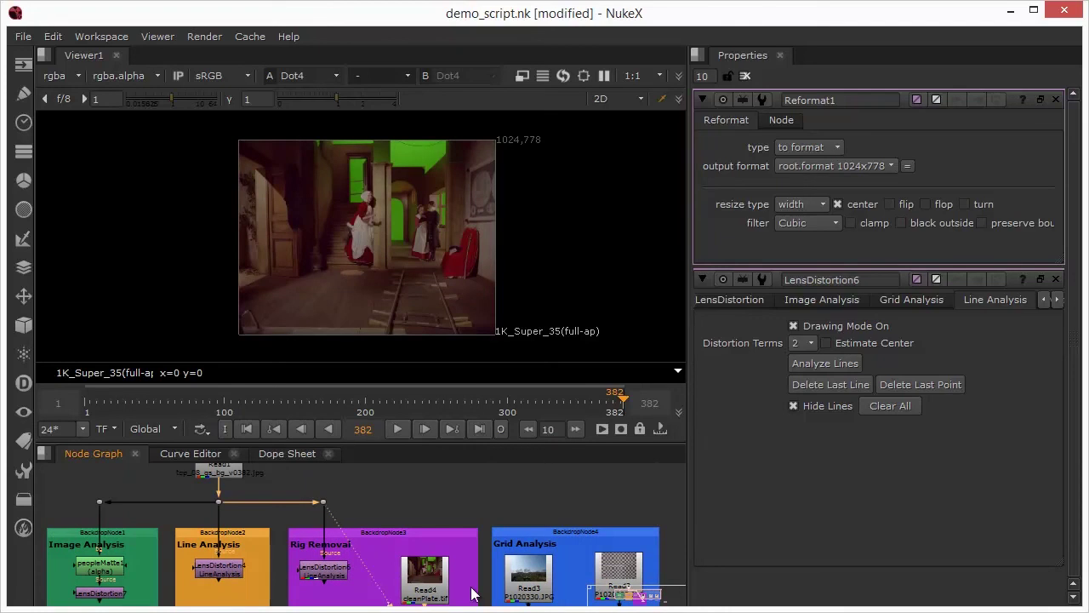
left_click_drag(463, 501, 465, 468)
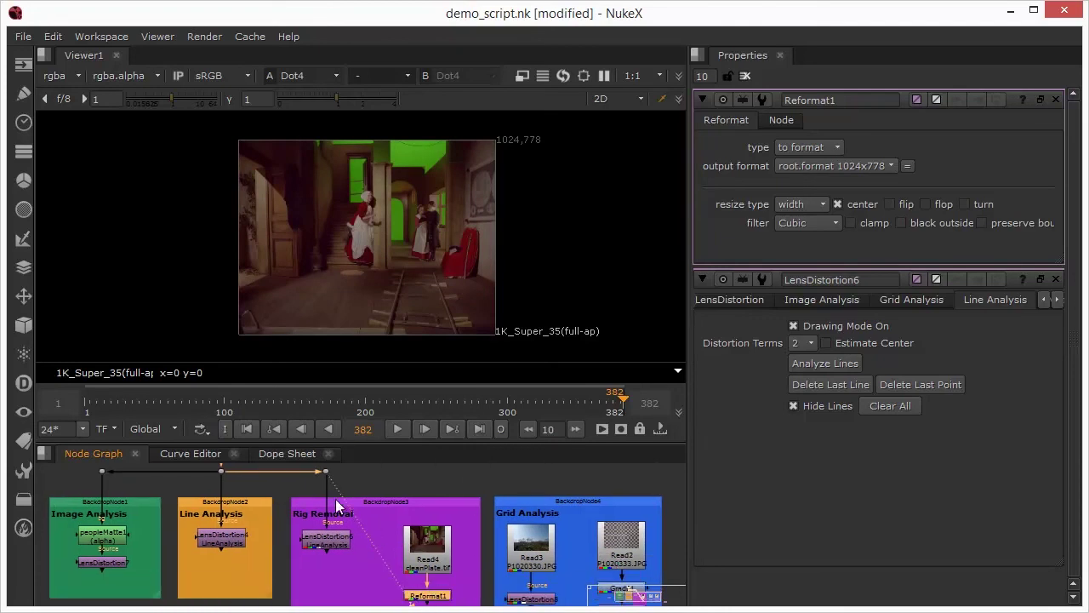
key("o")
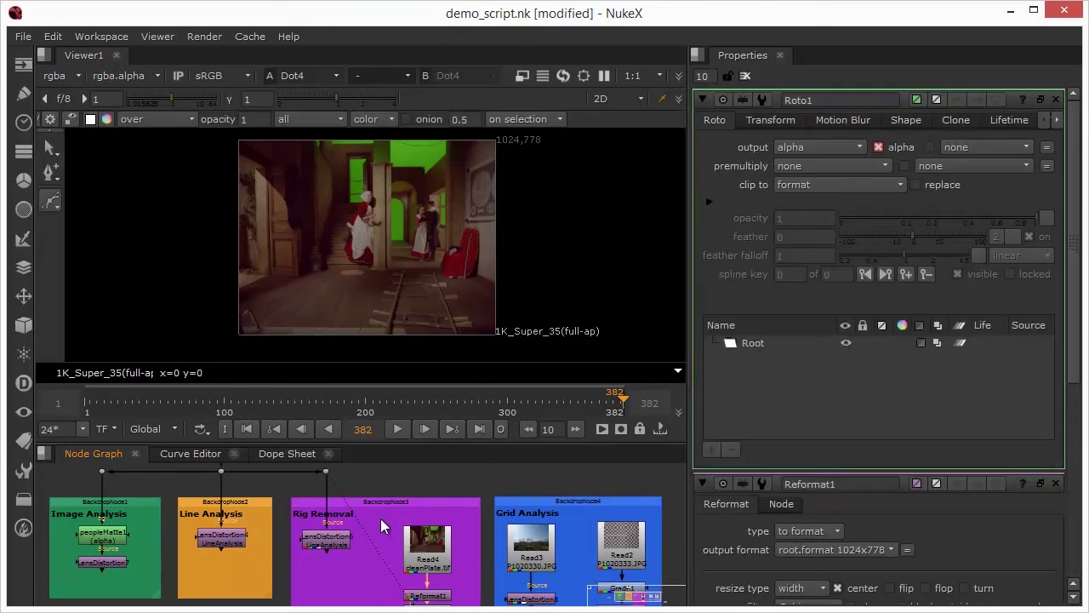
left_click_drag(387, 488, 390, 400)
left_click_drag(434, 523, 368, 488)
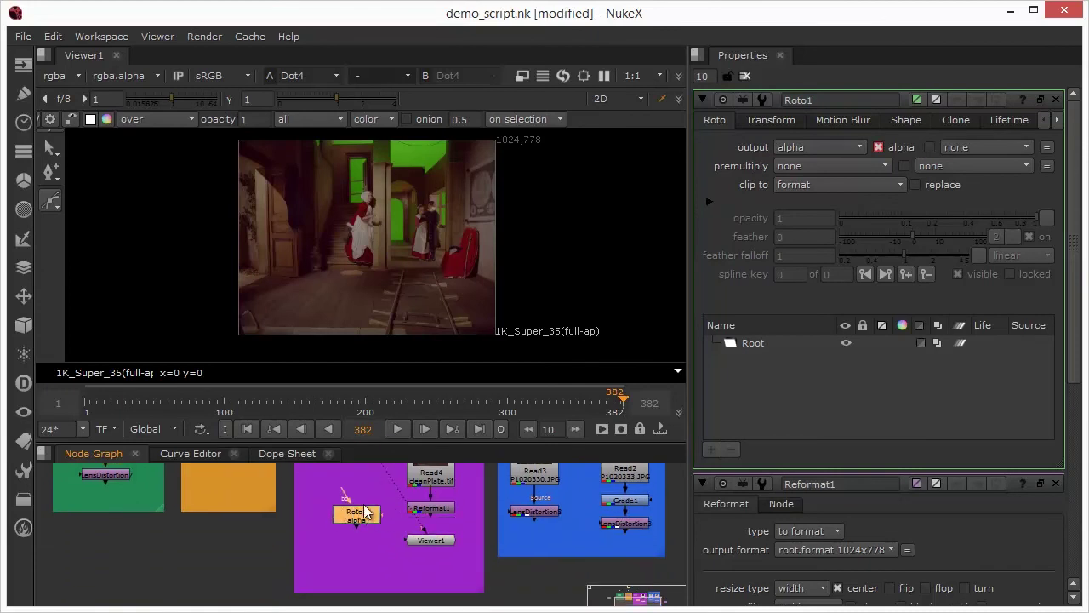
left_click_drag(423, 531, 396, 540)
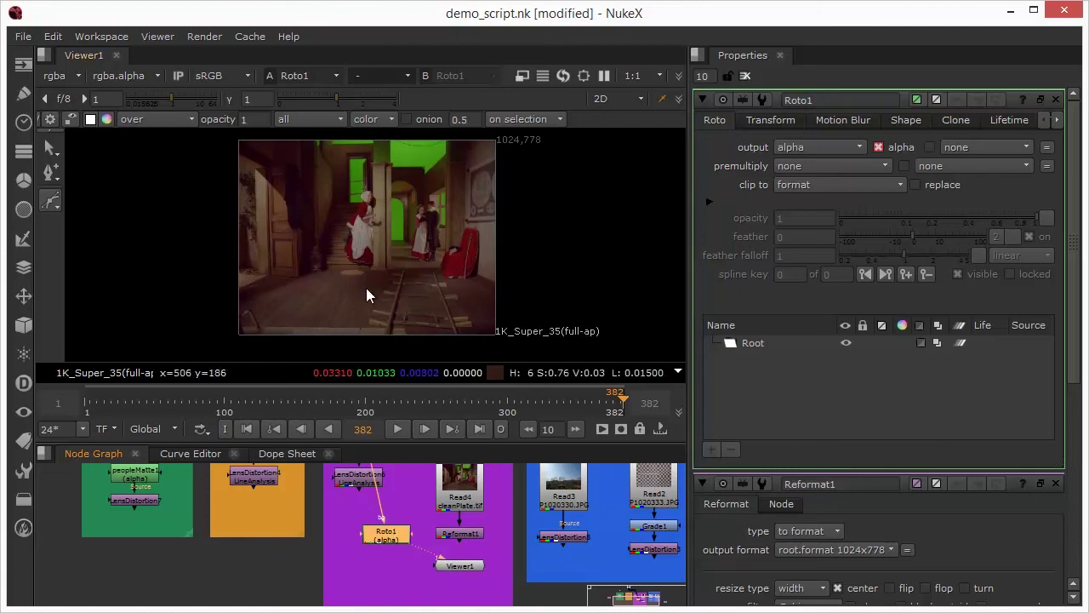
Draw a closed Bezier shape around the camera tracks on the floor, extending it past the frame's lower and right edges
scroll(416, 320, "up", 3)
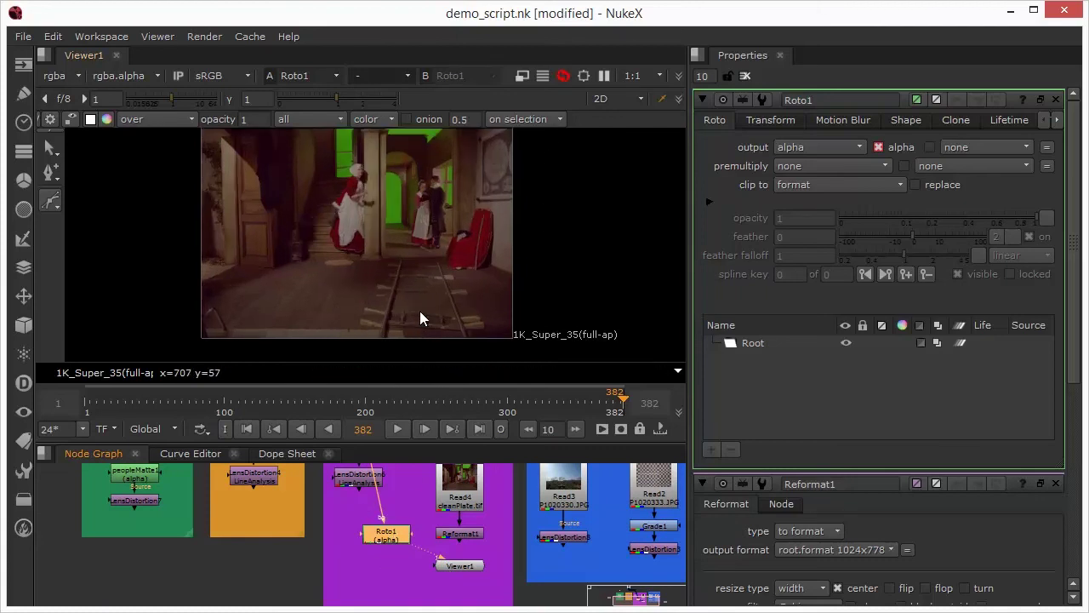
left_click_drag(389, 263, 328, 212)
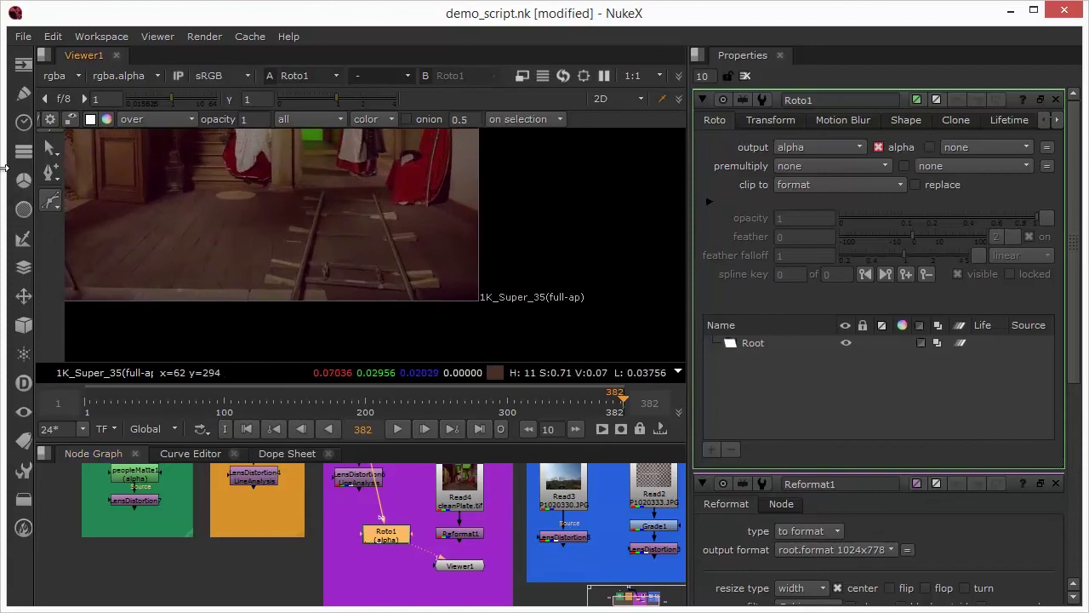
left_click(51, 201)
left_click(94, 198)
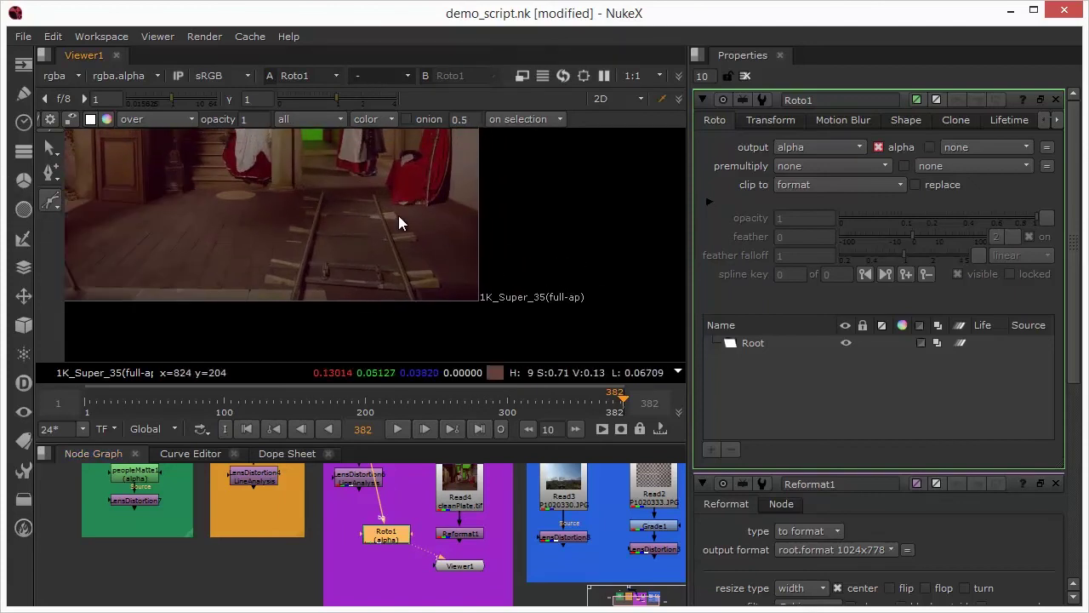
left_click(313, 185)
left_click(378, 187)
left_click(384, 203)
left_click(397, 209)
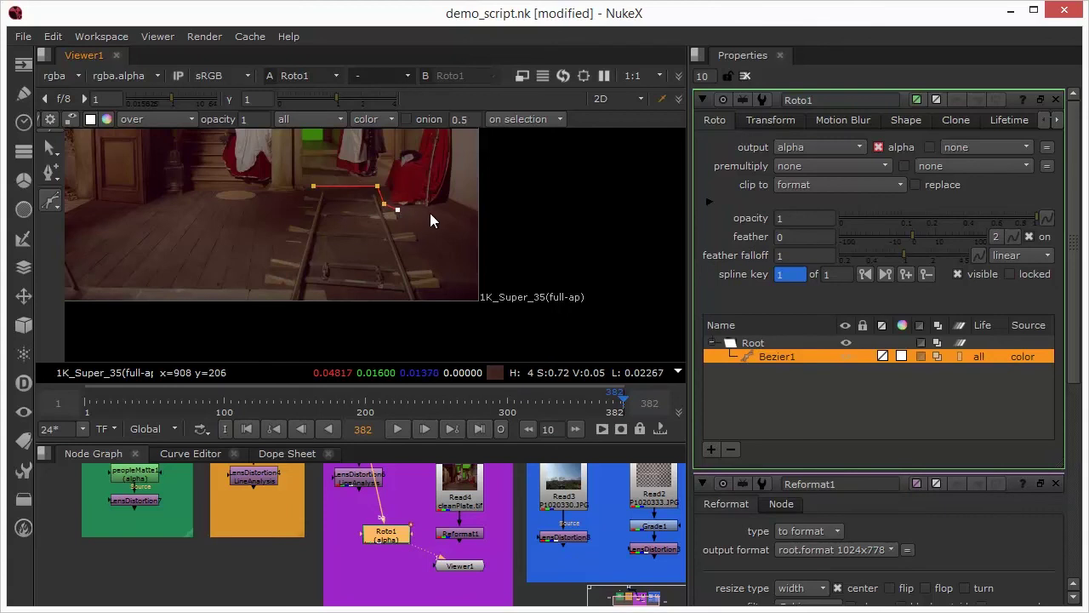
left_click(444, 206)
left_click(493, 226)
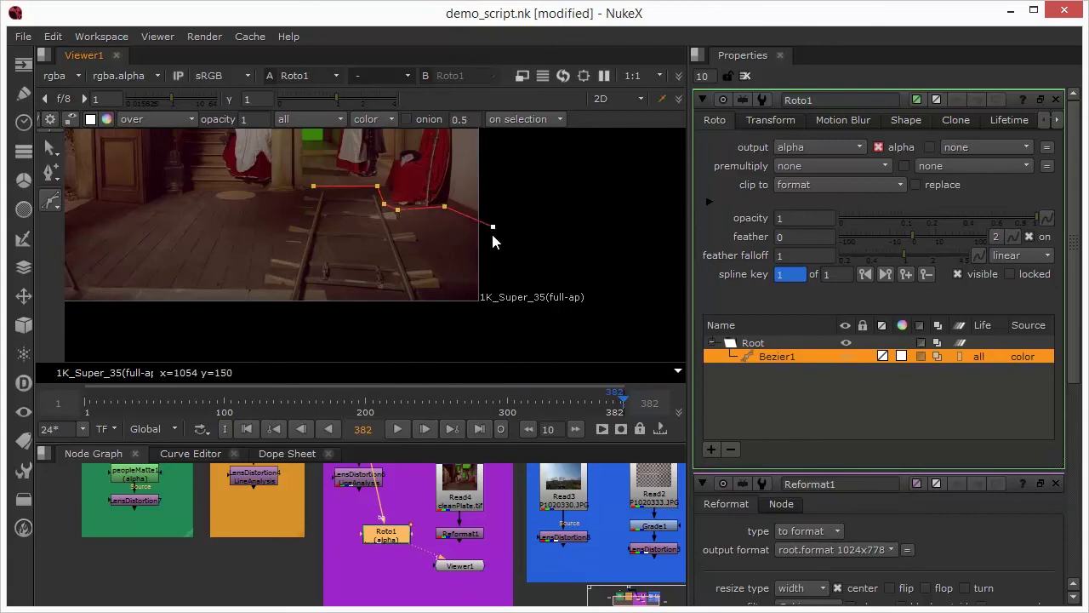
left_click(495, 317)
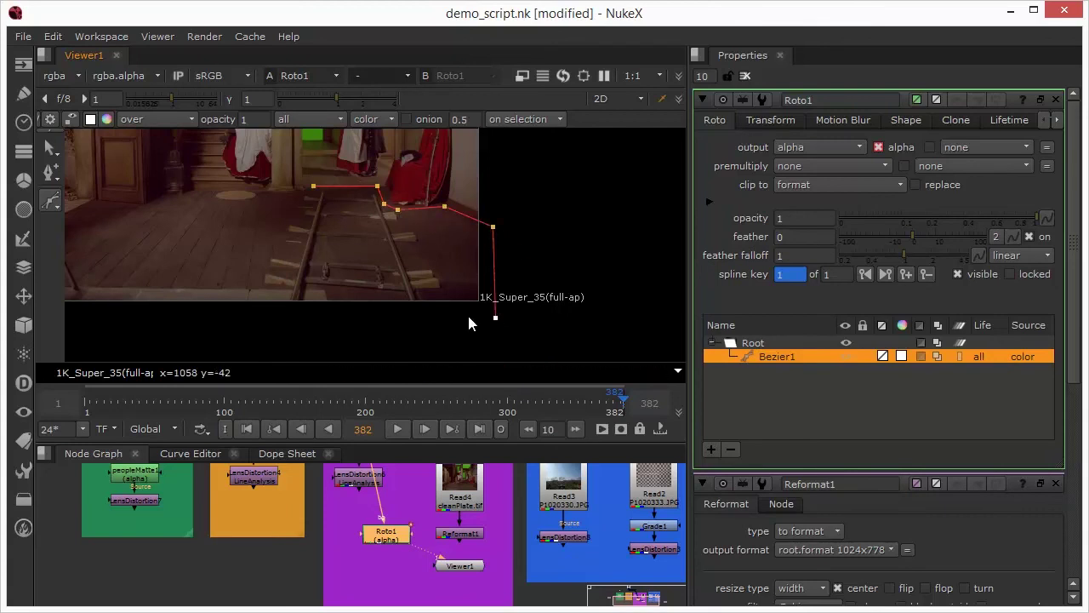
left_click(222, 318)
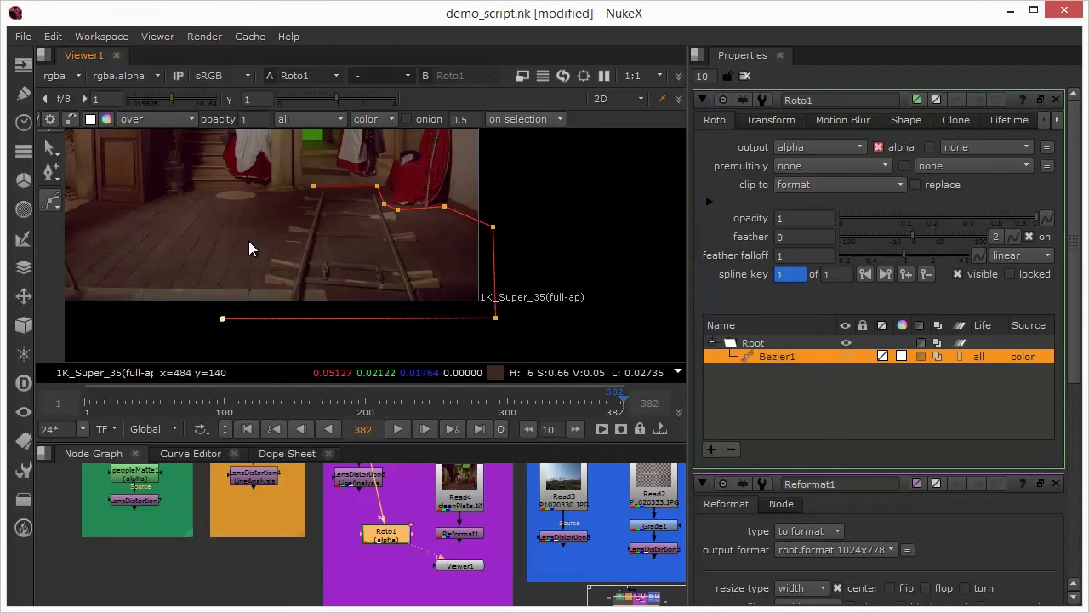
left_click(265, 194)
left_click(297, 196)
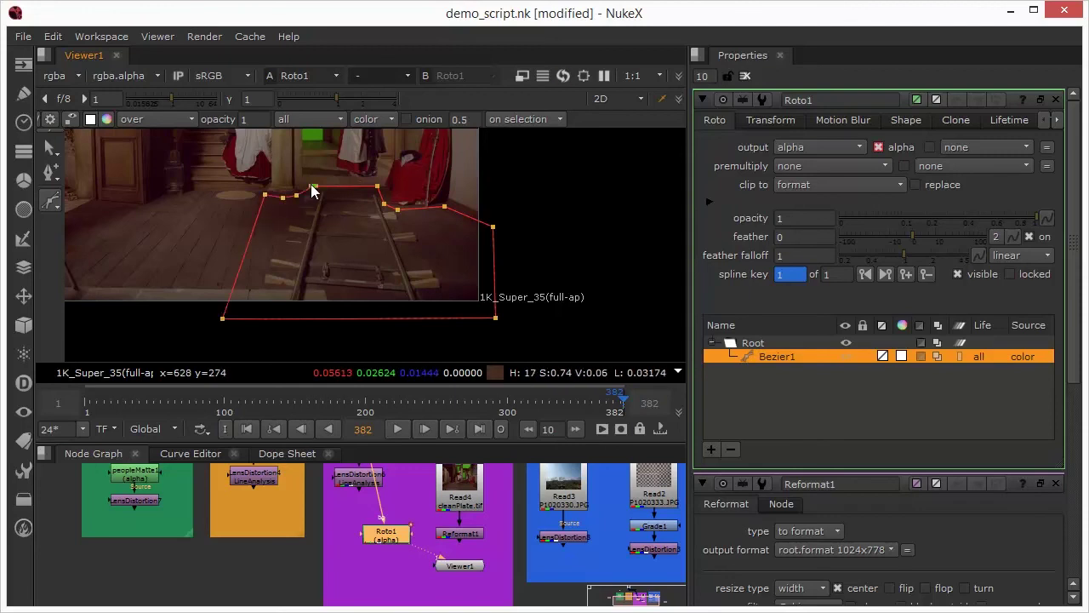
key("q")
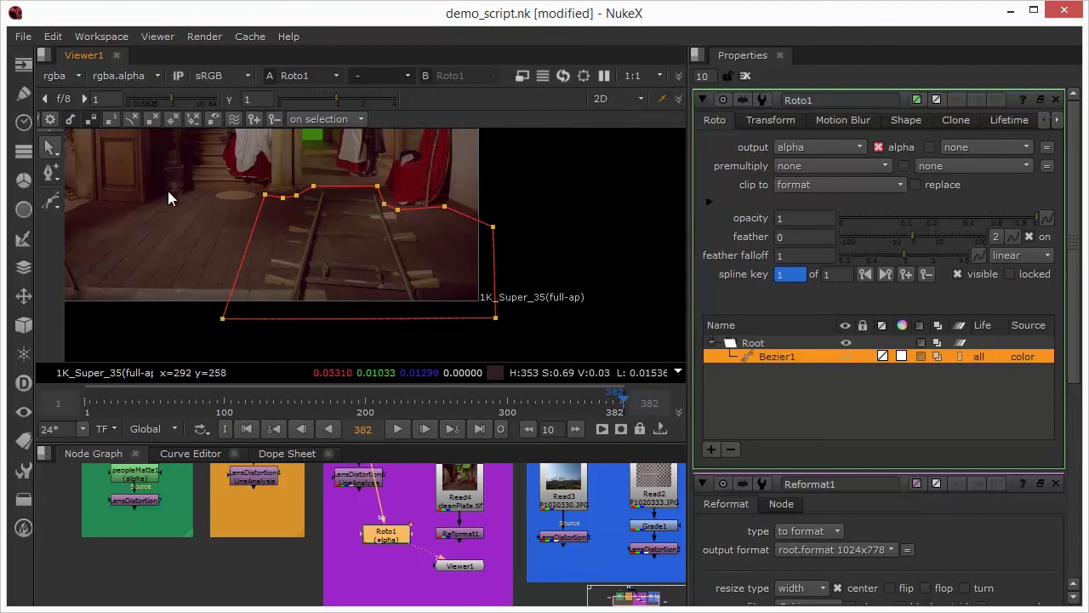
Check the Roto shape's matte by switching the viewer to the alpha channel and back to colour
left_click(135, 75)
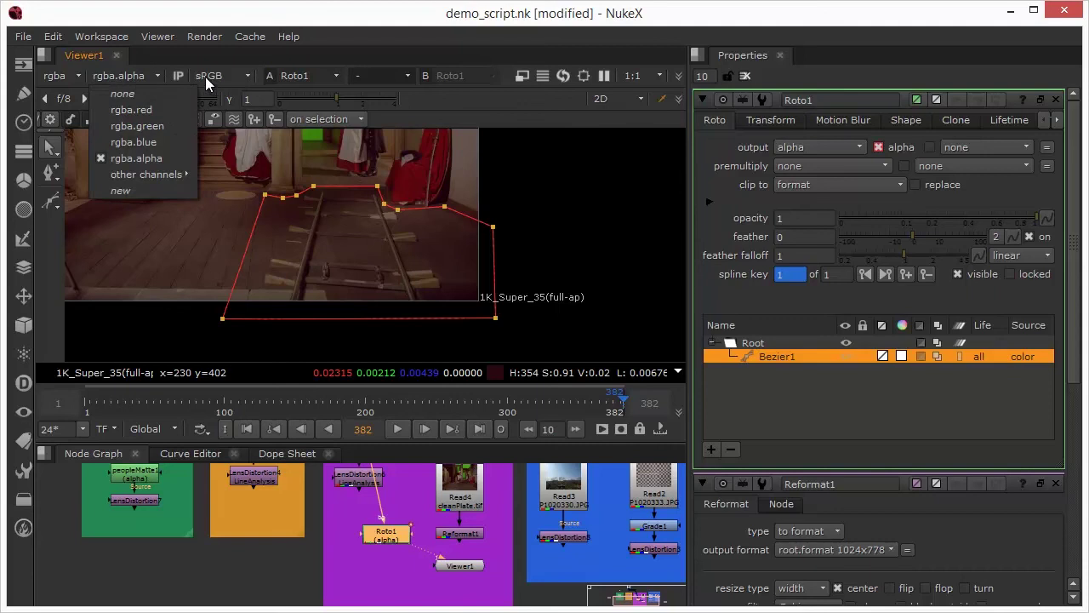
left_click(205, 76)
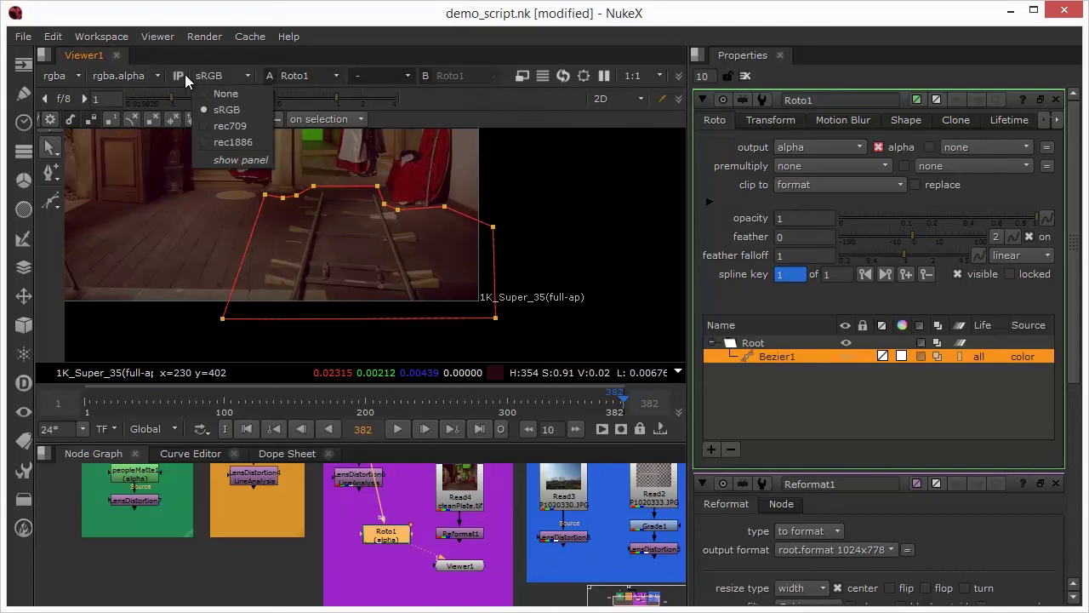
left_click(146, 76)
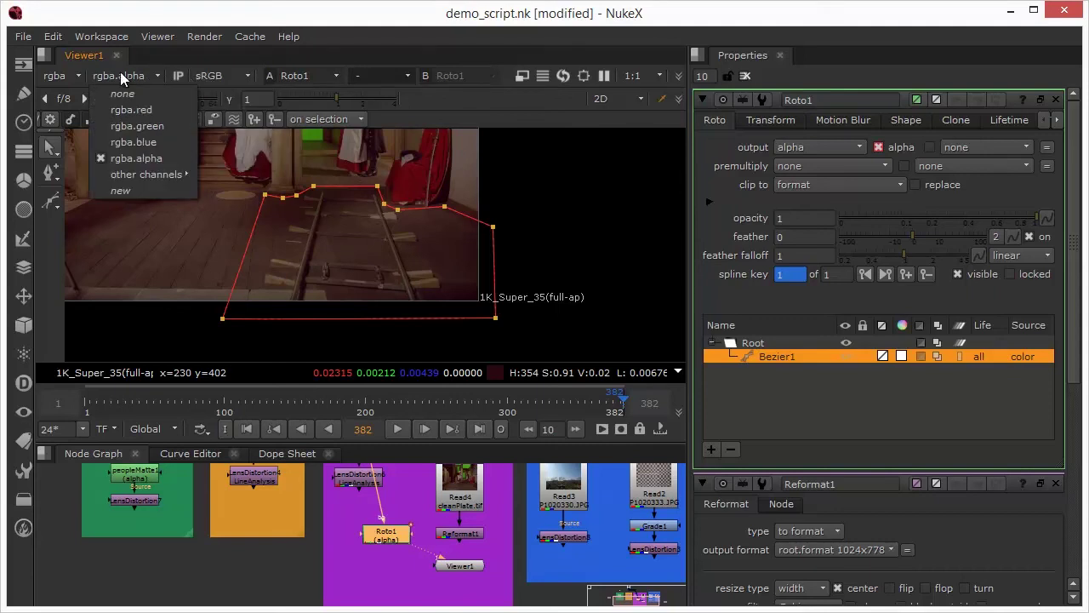
left_click(216, 336)
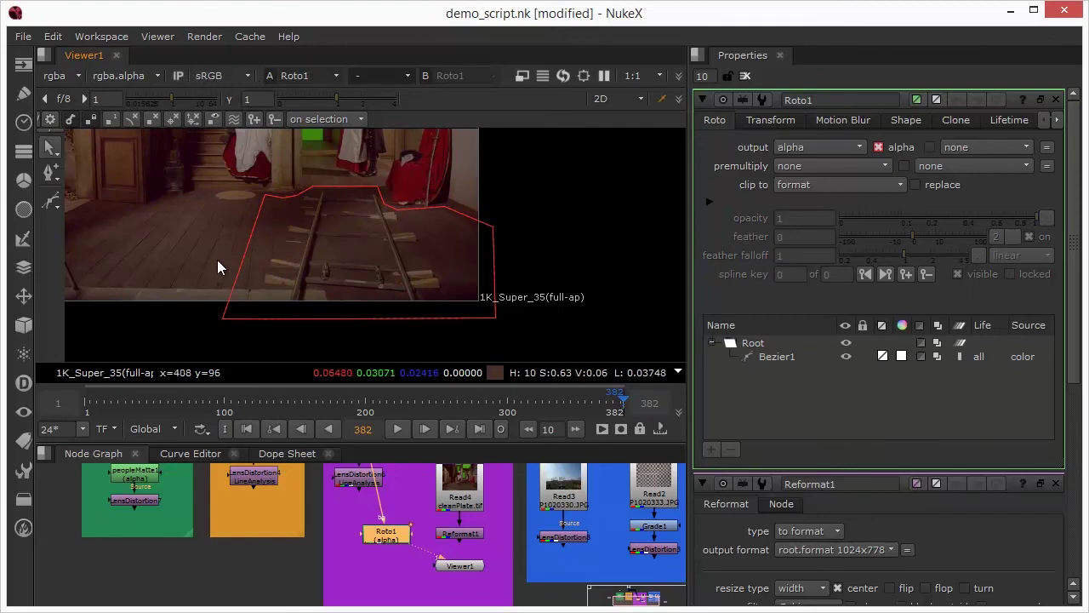
key("a")
key("a")
key("a")
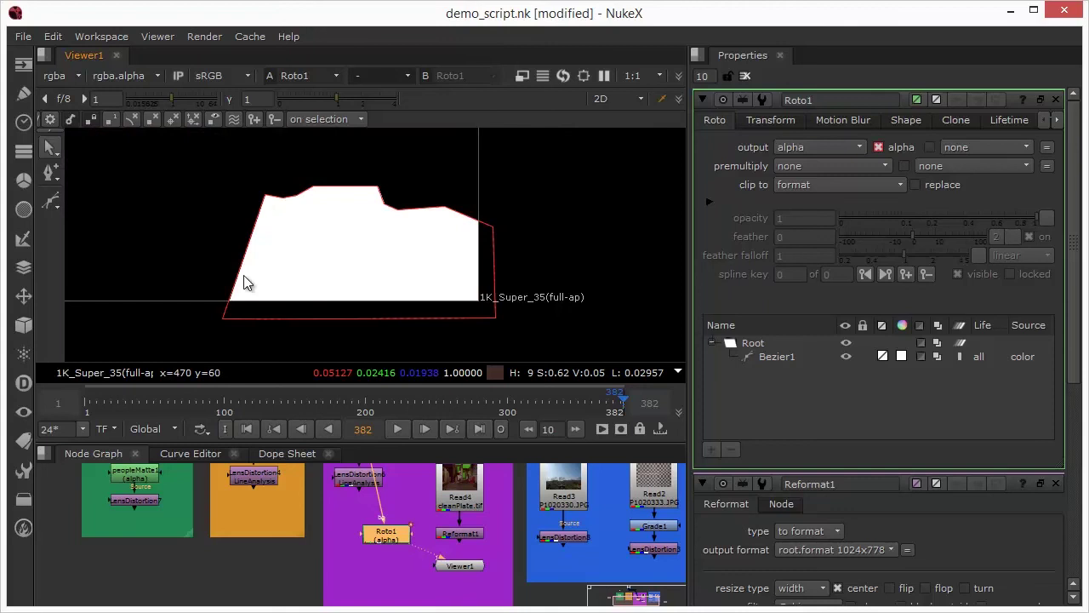
key("a")
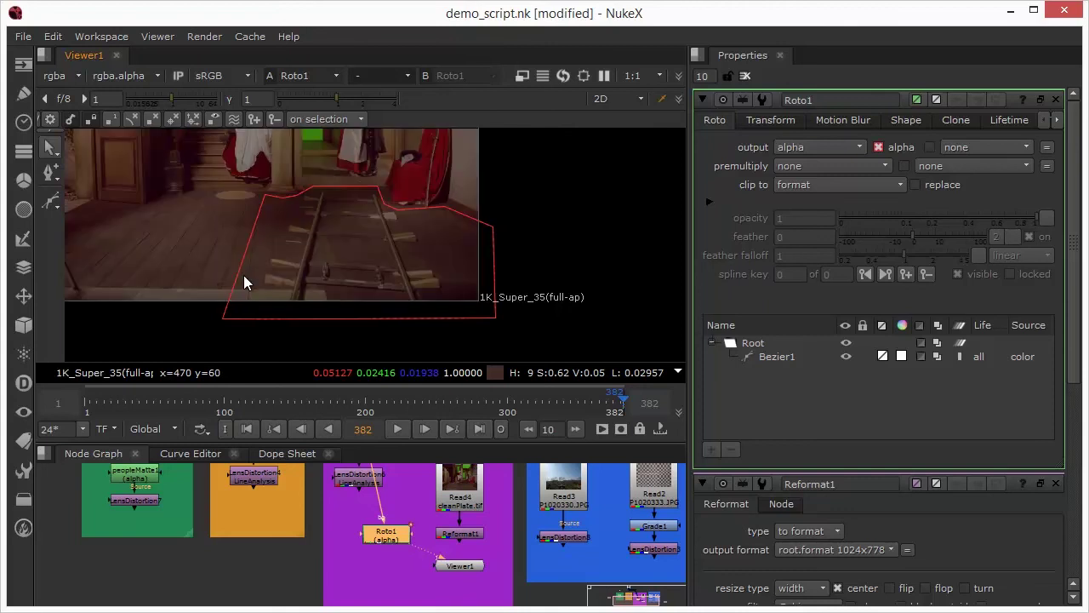
Pull feather points outward at the Bezier shape's upper-left corner, both lower corners and along its upper-right edge beside the red drape
left_click(265, 196)
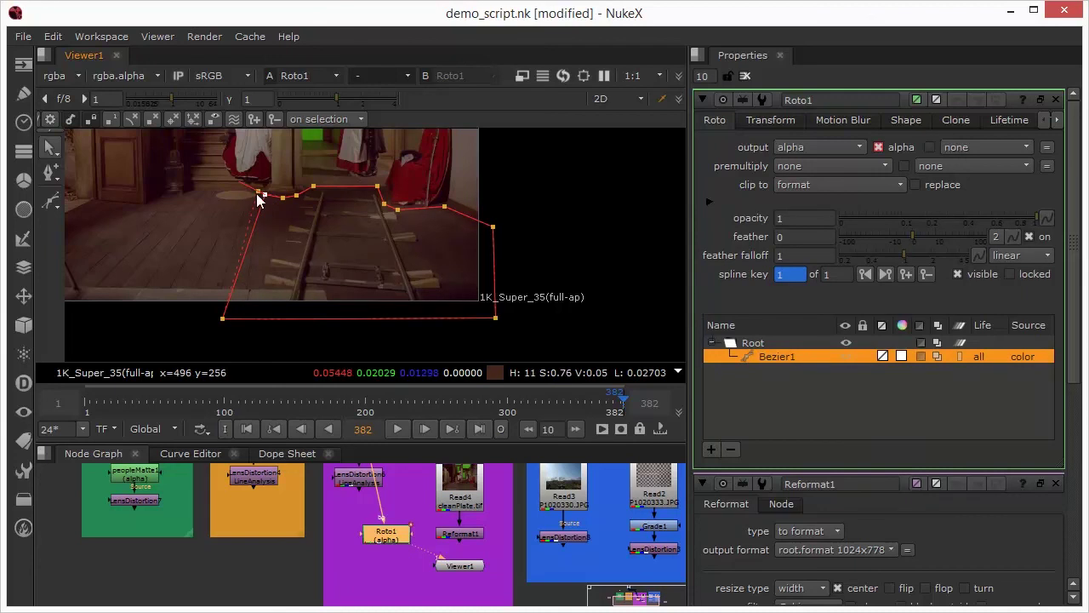
left_click_drag(259, 189, 260, 183)
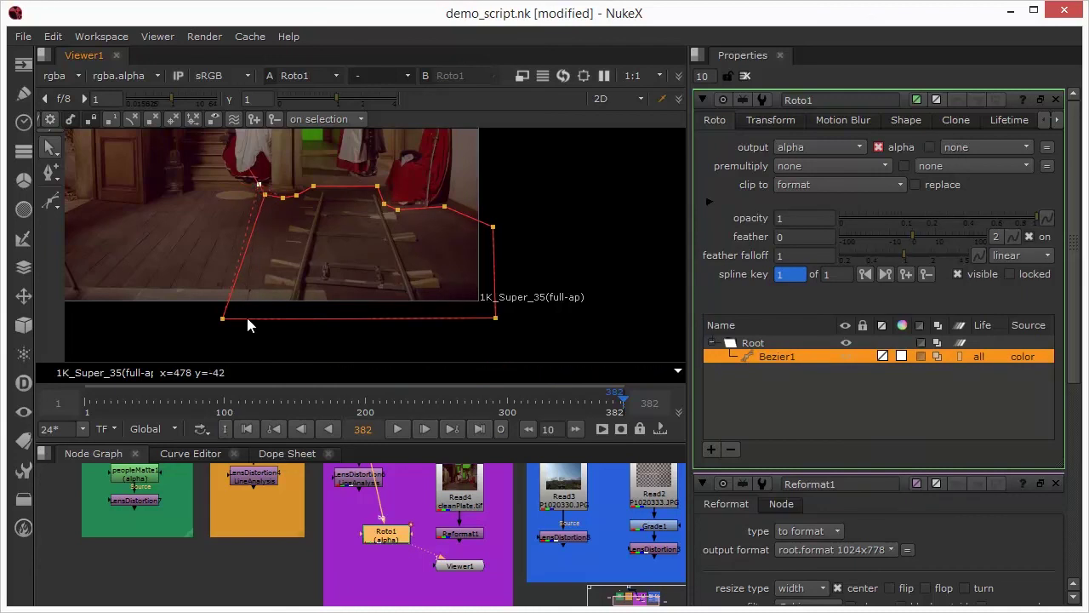
left_click_drag(222, 318, 225, 329)
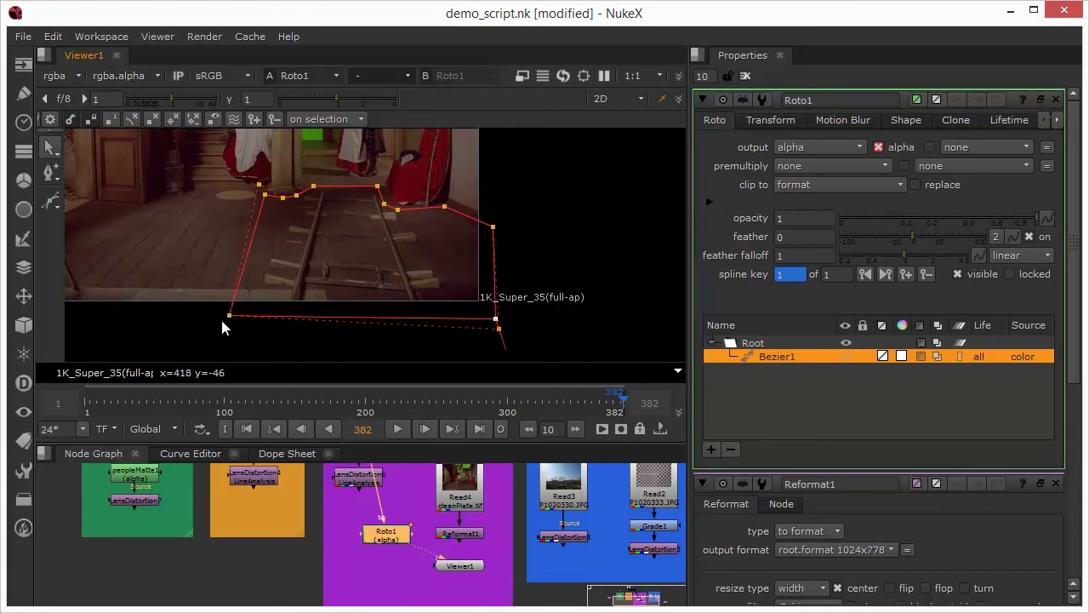
mouse_move(236, 317)
left_mouse_down()
mouse_move(226, 321)
mouse_move(236, 314)
left_mouse_up()
left_click_drag(497, 320, 512, 333)
left_click_drag(498, 231, 392, 200)
left_click(444, 206)
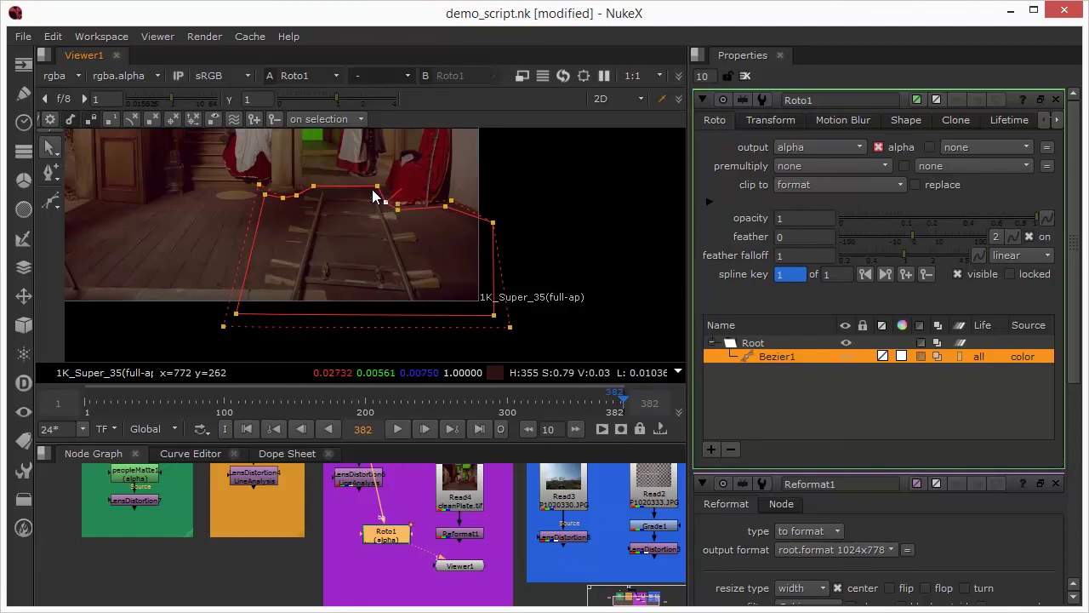
Pull feather points outward along the rest of the Bezier's upper edge, from beside the red drape to the pillar
scroll(377, 195, "up", 4)
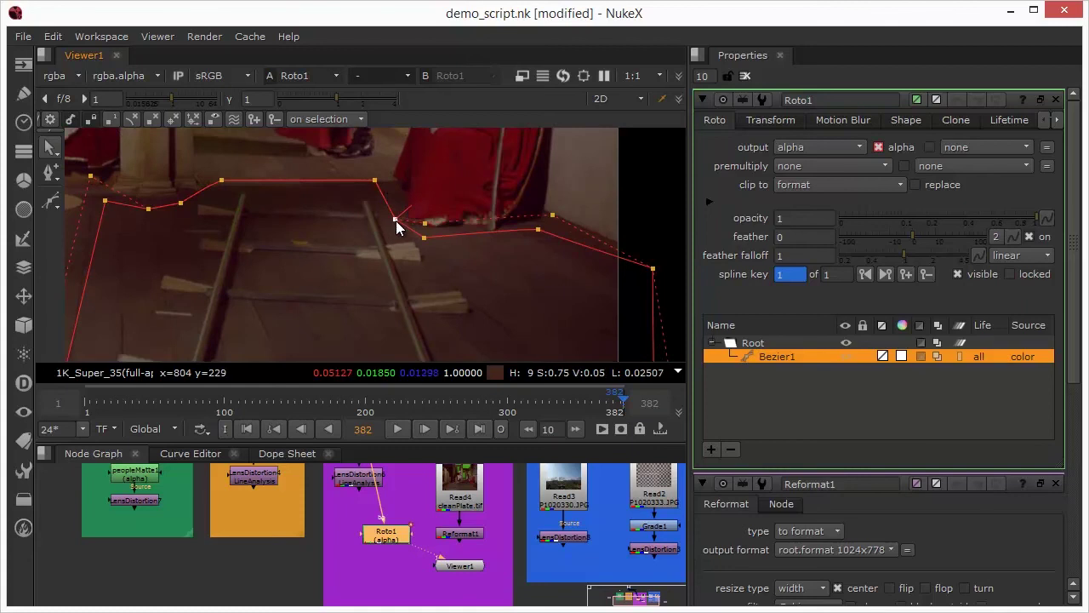
left_click_drag(396, 219, 411, 206)
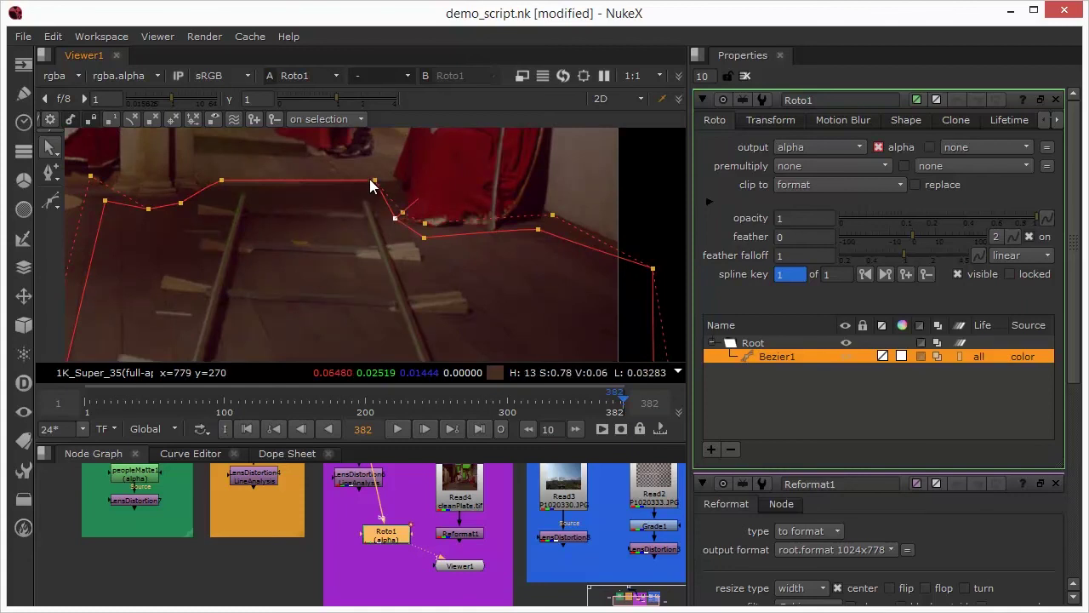
left_click(374, 179)
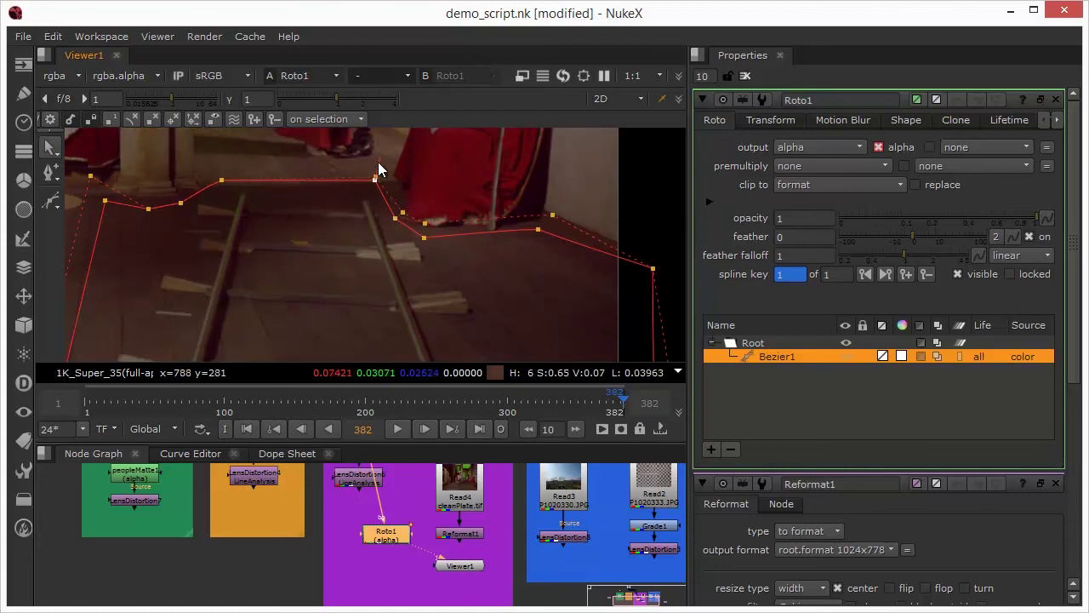
left_click(223, 180)
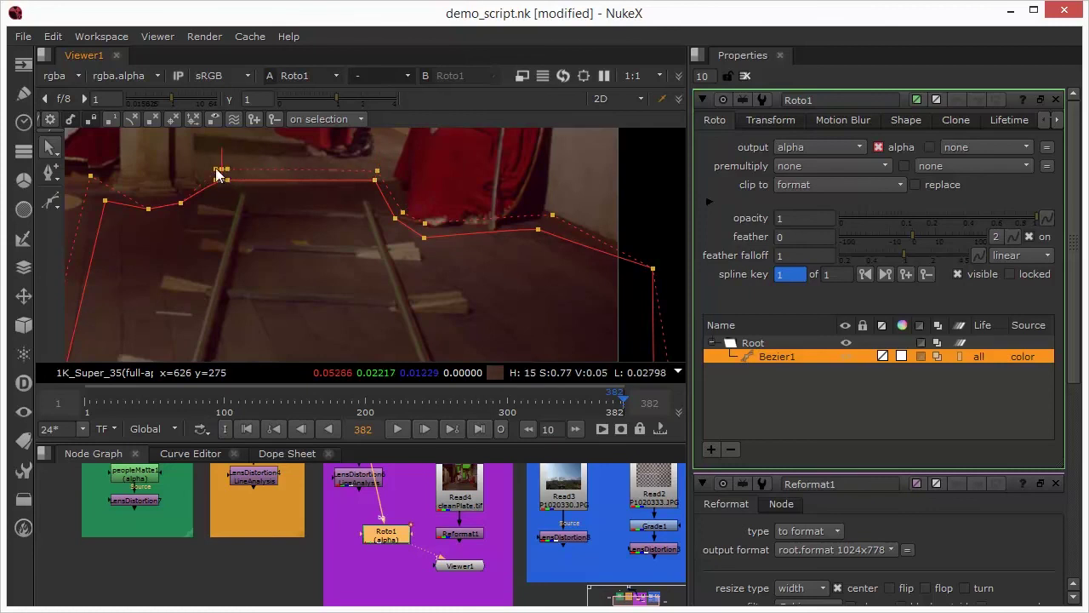
left_click(184, 207)
left_click(178, 197, "ctrl+alt")
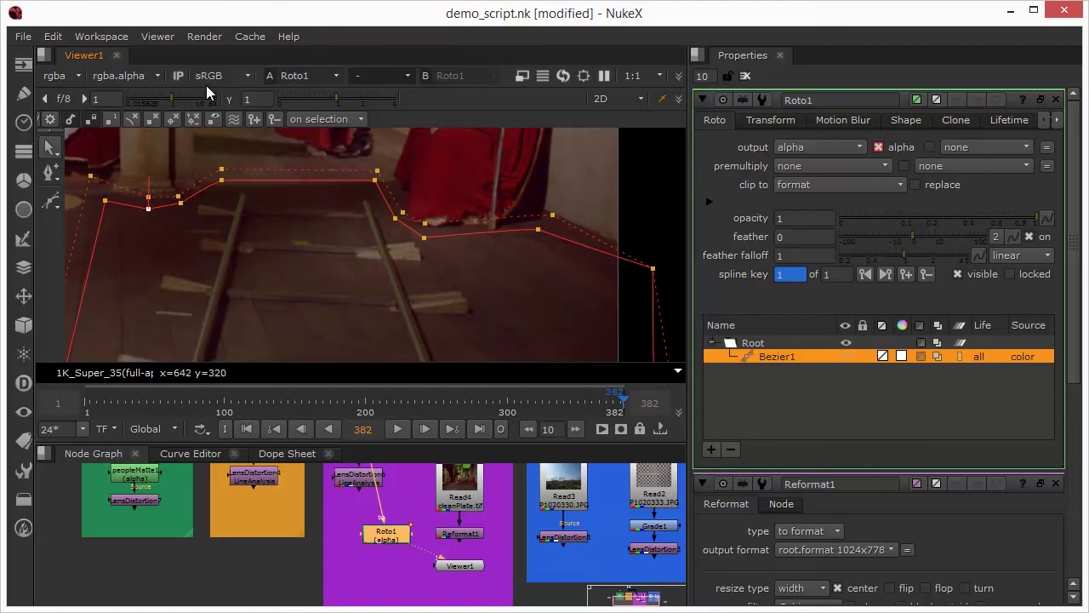
View the matte's alpha, pull a feather point outward at the shape's upper-right corner beyond the frame, and return to colour
key("a")
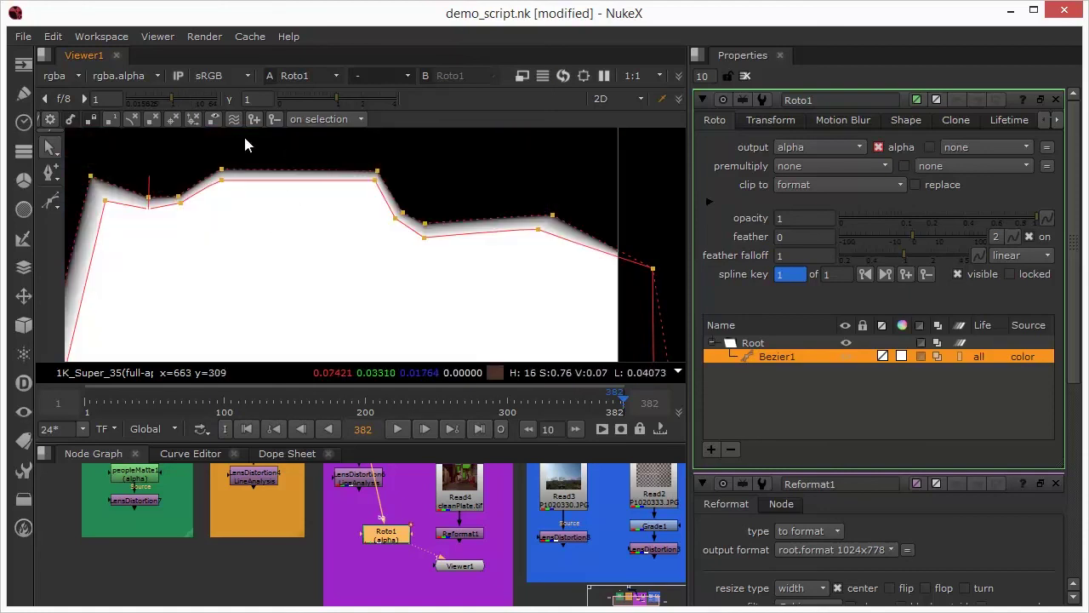
left_click(653, 268)
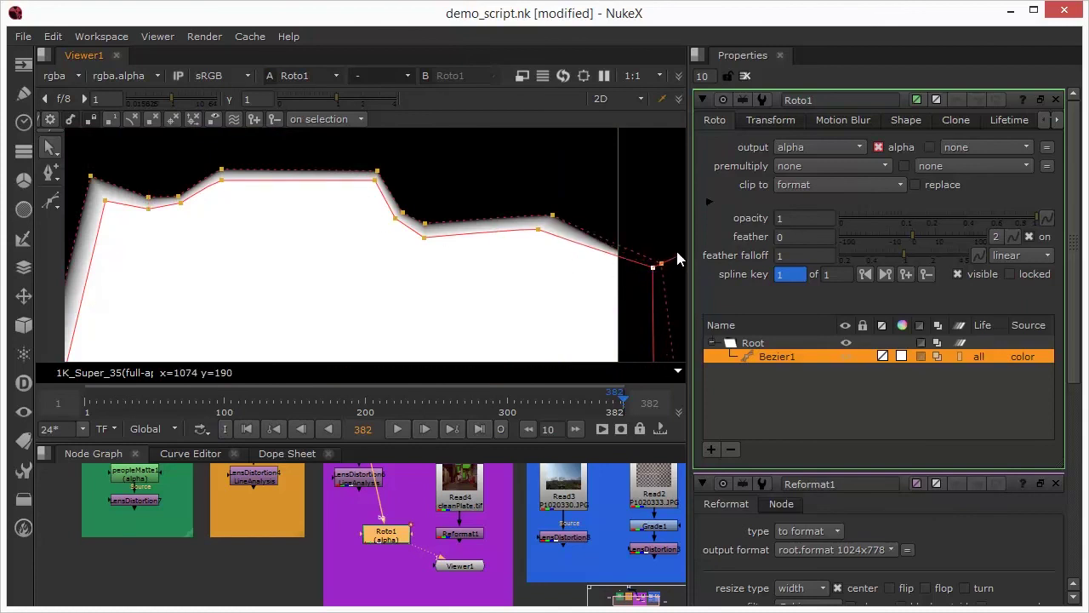
key("z")
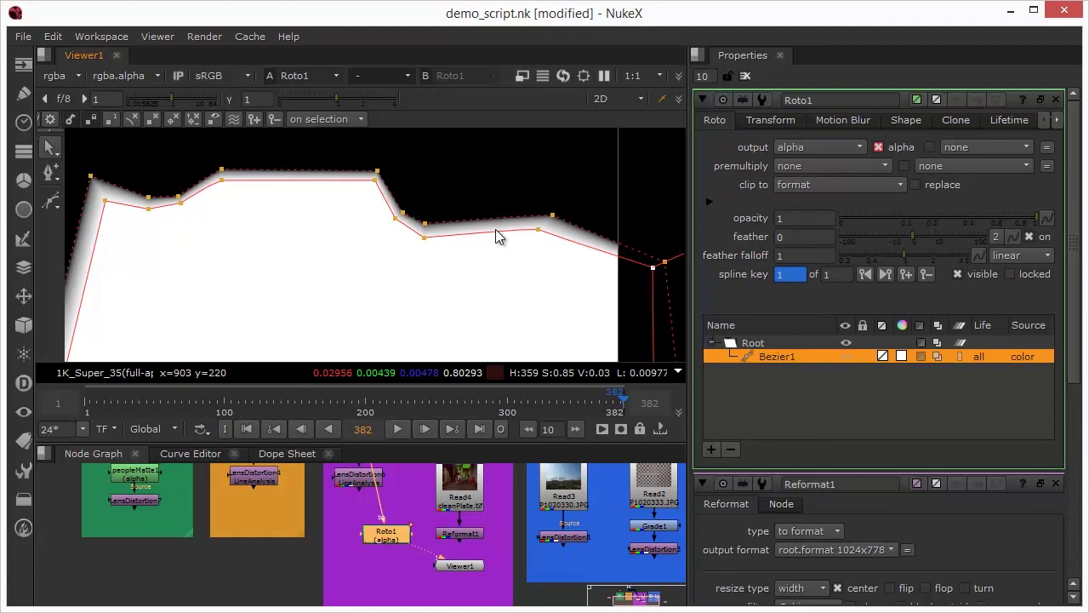
key("a")
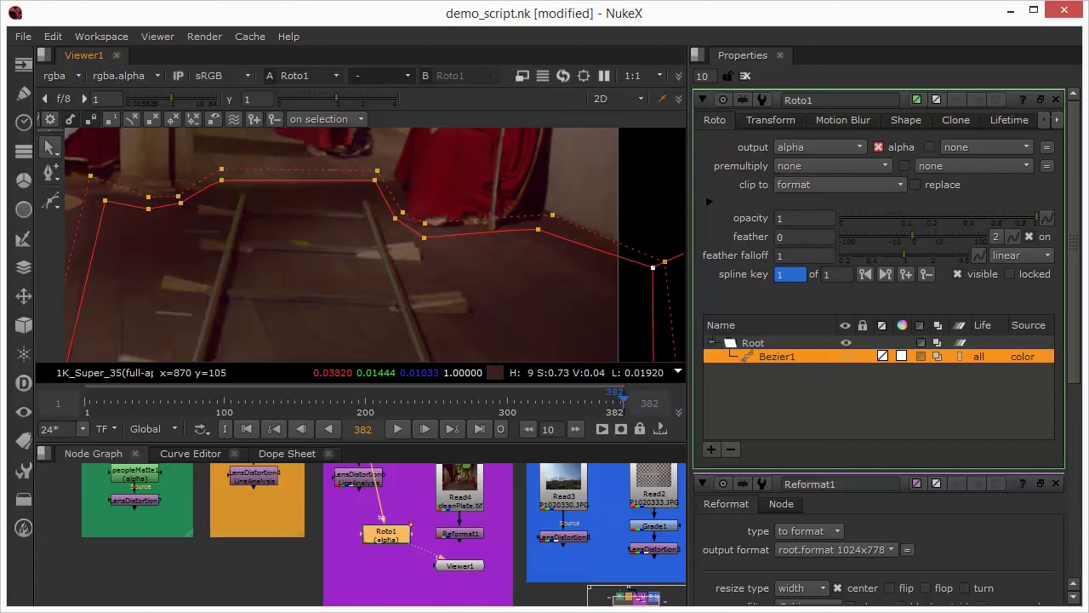
Move the Roto node between Reformat1 and the viewer in the clean plate branch, and set its premultiply to rgb
scroll(378, 262, "down", 2)
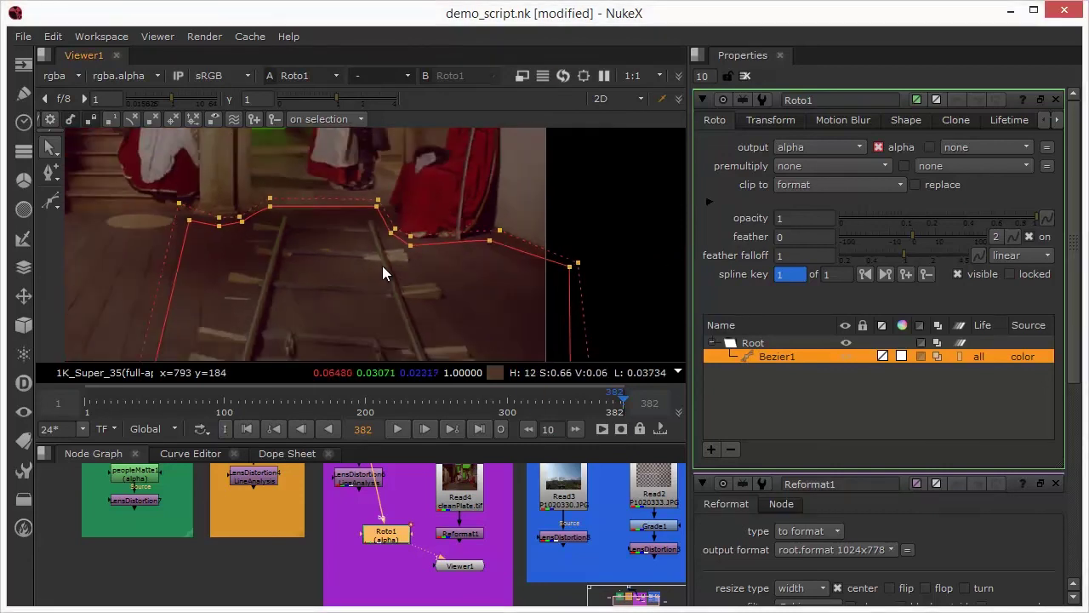
scroll(382, 265, "down", 2)
left_click_drag(382, 277, 376, 233)
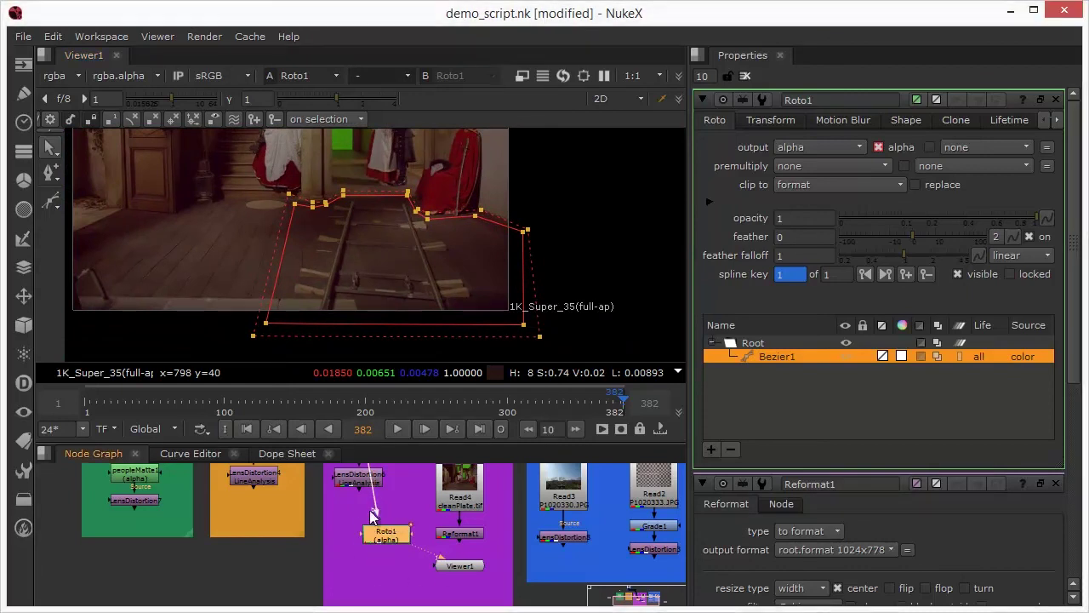
left_click_drag(383, 525, 385, 530)
left_click_drag(450, 569, 450, 588)
left_click_drag(387, 533, 460, 567)
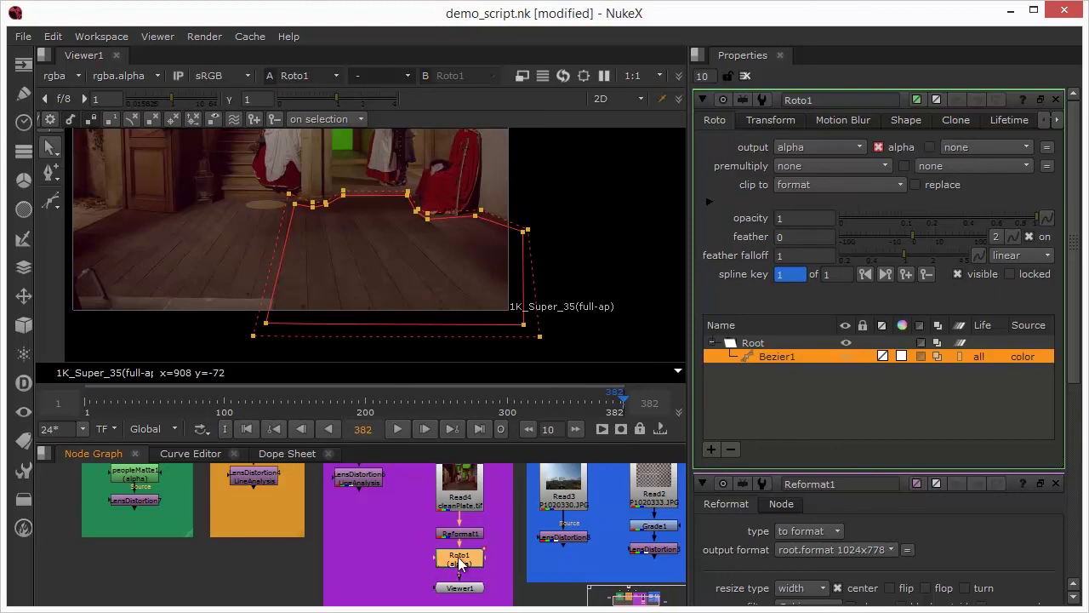
left_click(790, 167)
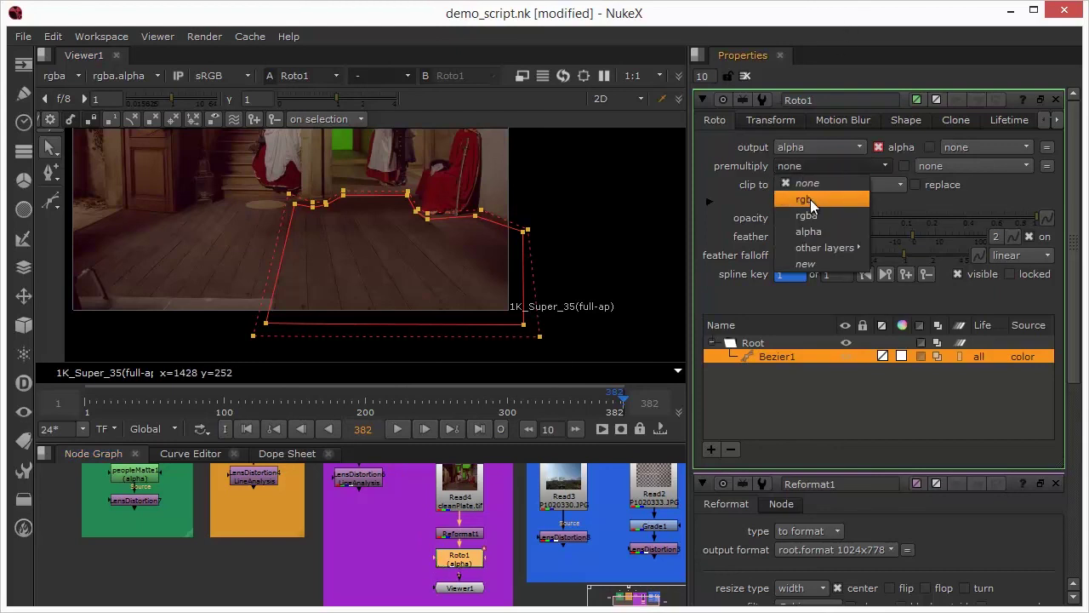
left_click(811, 202)
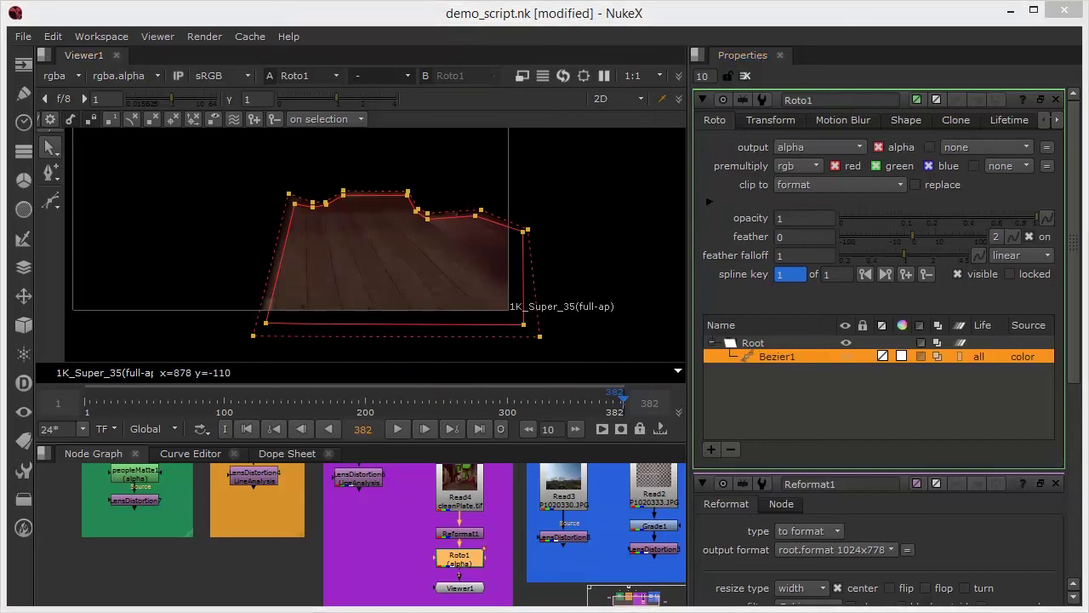
Merge the Roto patch over the Rig Removal LensDistortion footage, placing the Merge below Roto1 and routing the footage connection through a dot
left_click(466, 587)
left_click_drag(531, 594, 522, 552)
left_click(438, 508)
key("m")
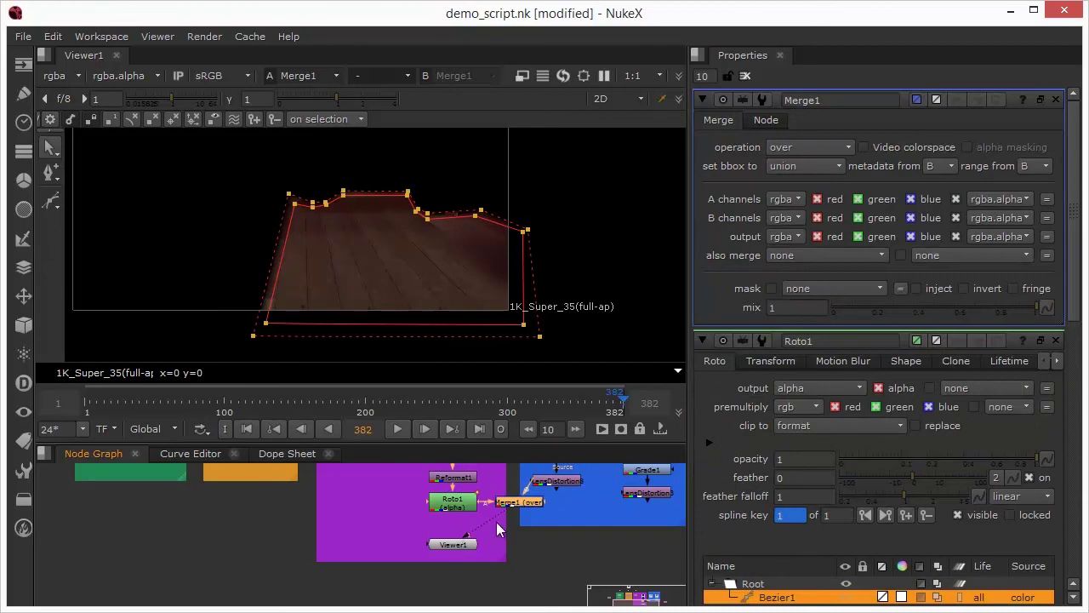
left_click_drag(515, 499, 353, 498)
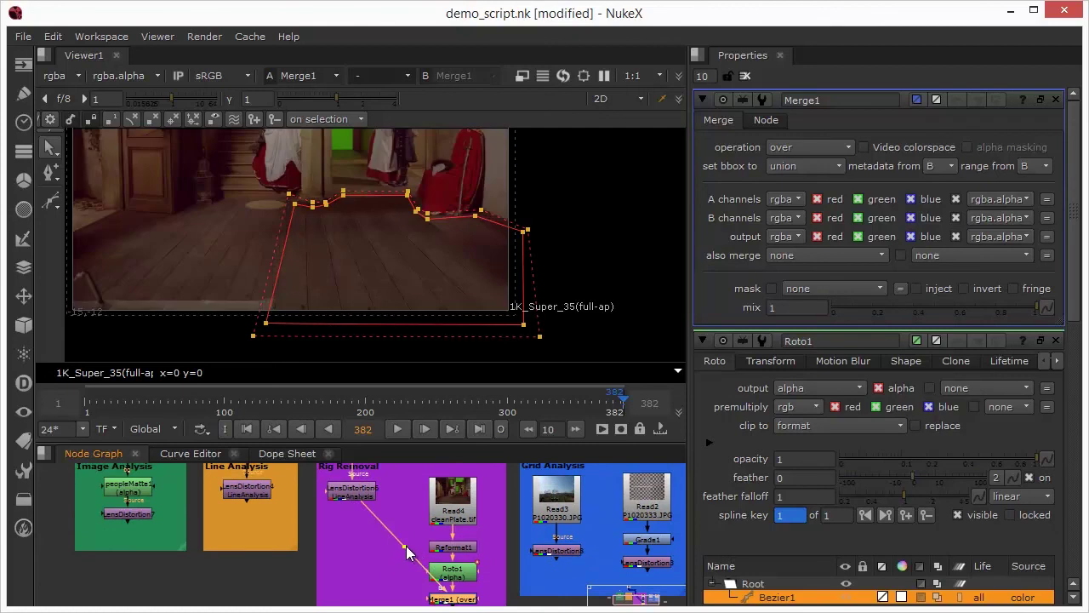
left_click_drag(366, 589, 352, 598)
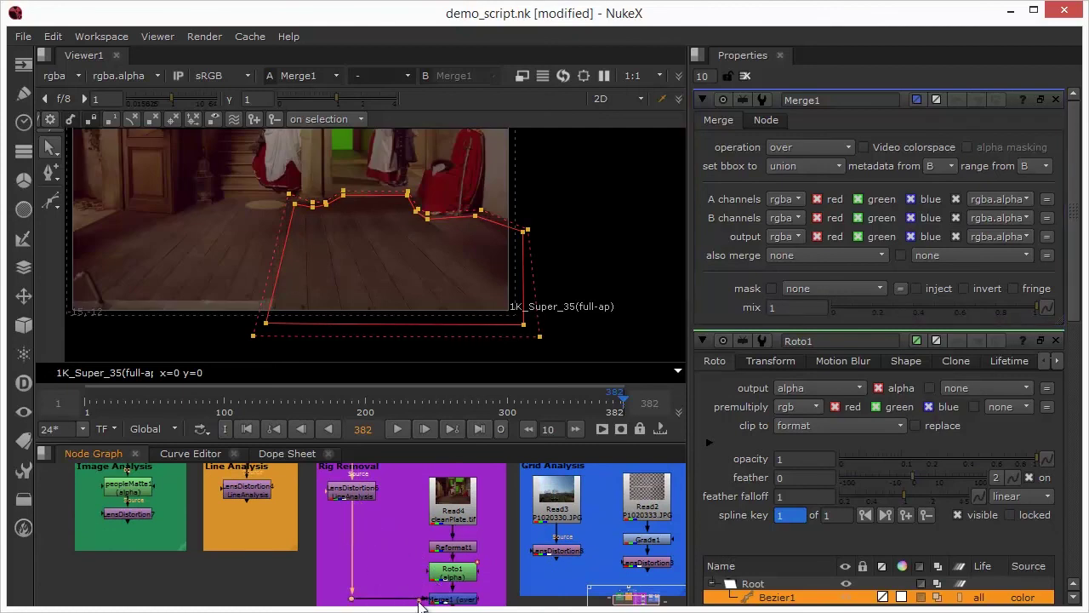
left_click_drag(389, 561, 387, 508)
left_click_drag(438, 556, 440, 564)
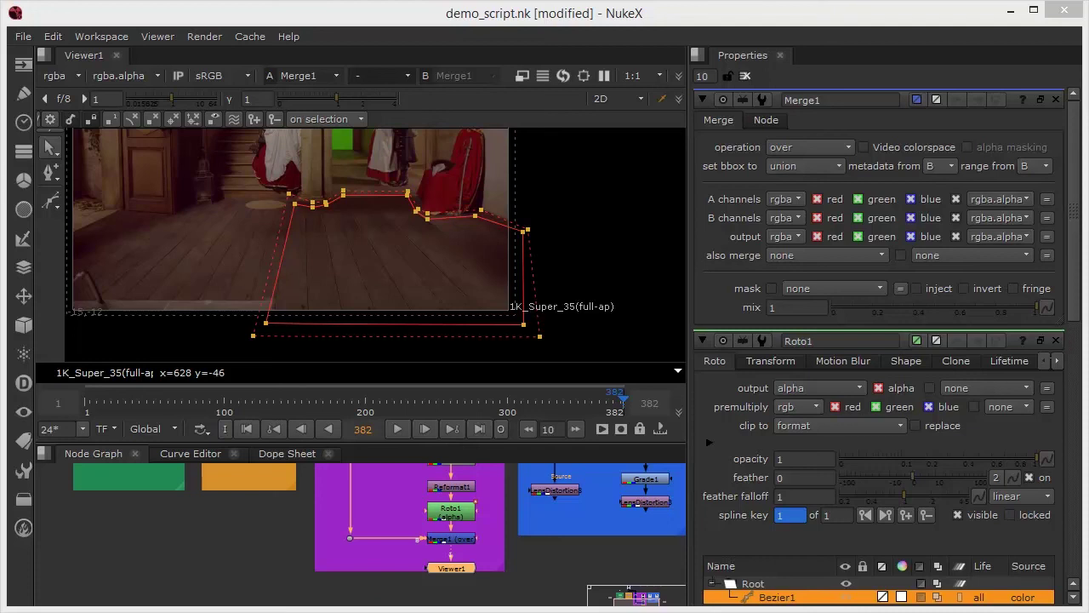
Duplicate the Rig Removal LineAnalysis LensDistortion node and insert the copy between Roto1 and Merge1
left_click_drag(398, 497, 382, 526)
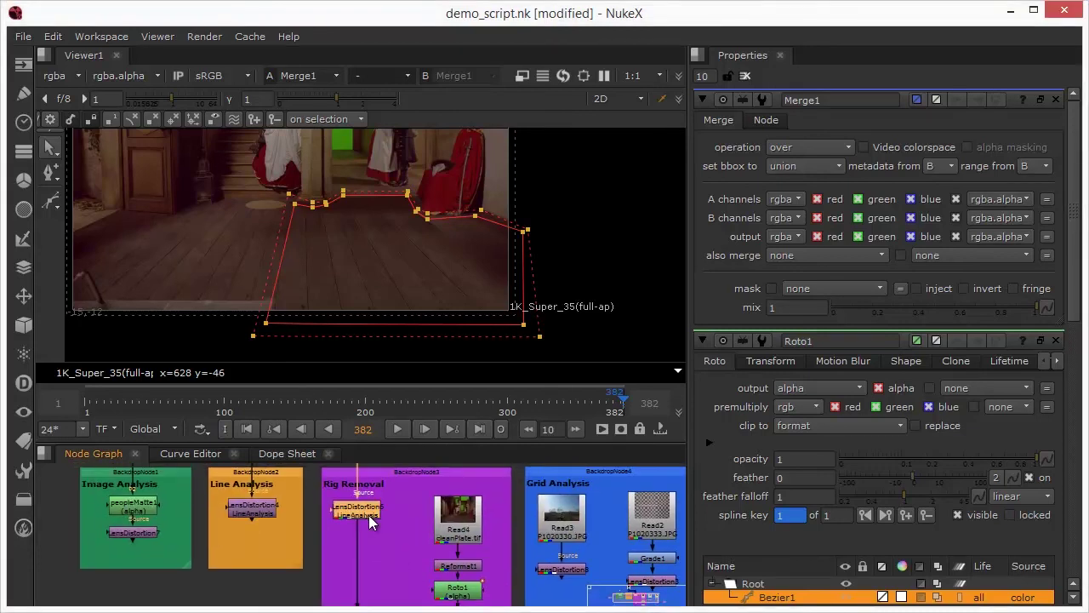
left_click_drag(357, 514, 358, 578)
left_click_drag(374, 511, 369, 539)
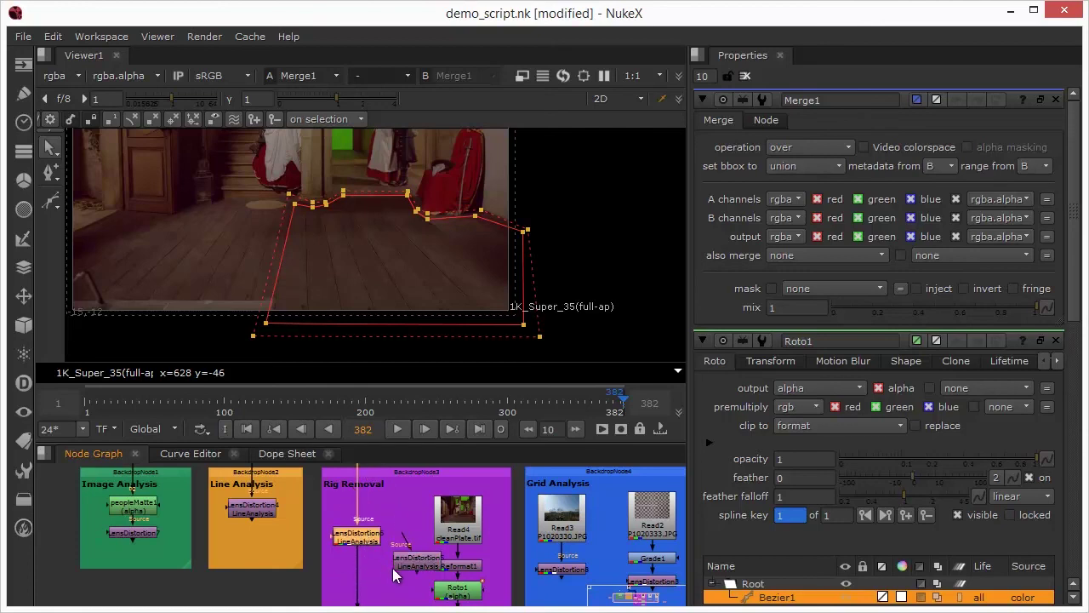
left_click_drag(422, 565, 390, 517)
left_click(448, 494)
left_click_drag(448, 494, 442, 552)
left_click_drag(402, 519, 461, 538)
left_click_drag(351, 541, 351, 548)
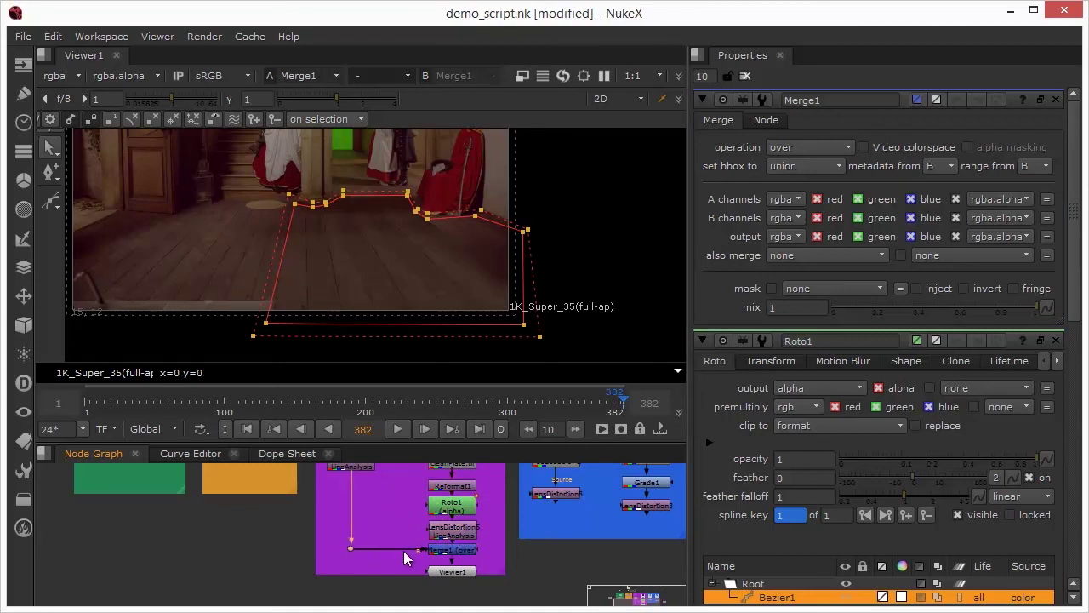
Compare the composite with the copied LensDistortion node disabled and enabled, examine the patch edges, and close all properties panels
left_click(457, 535)
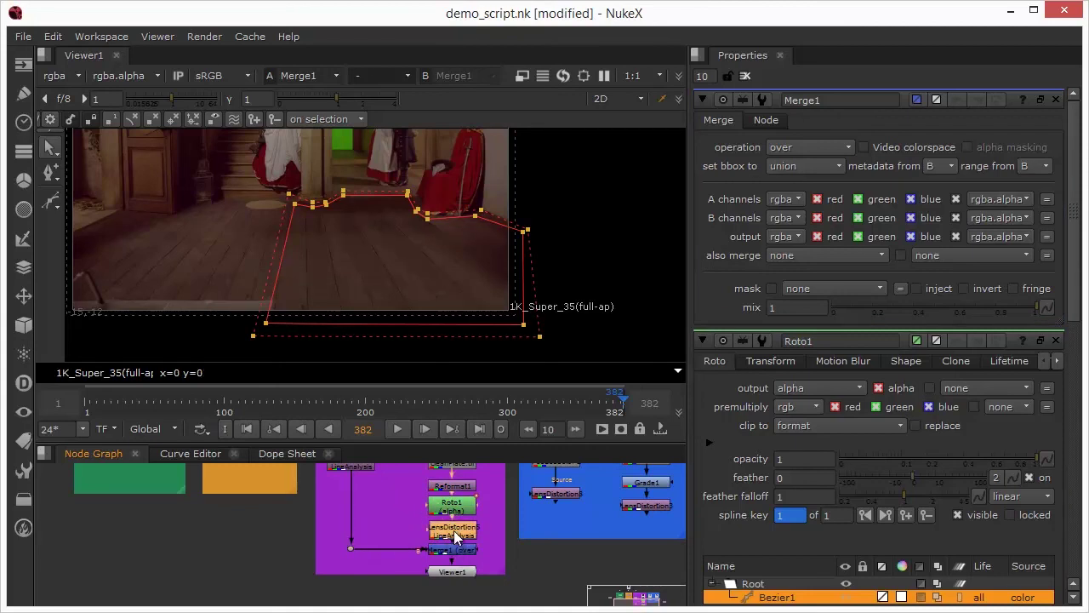
scroll(374, 269, "up", 3)
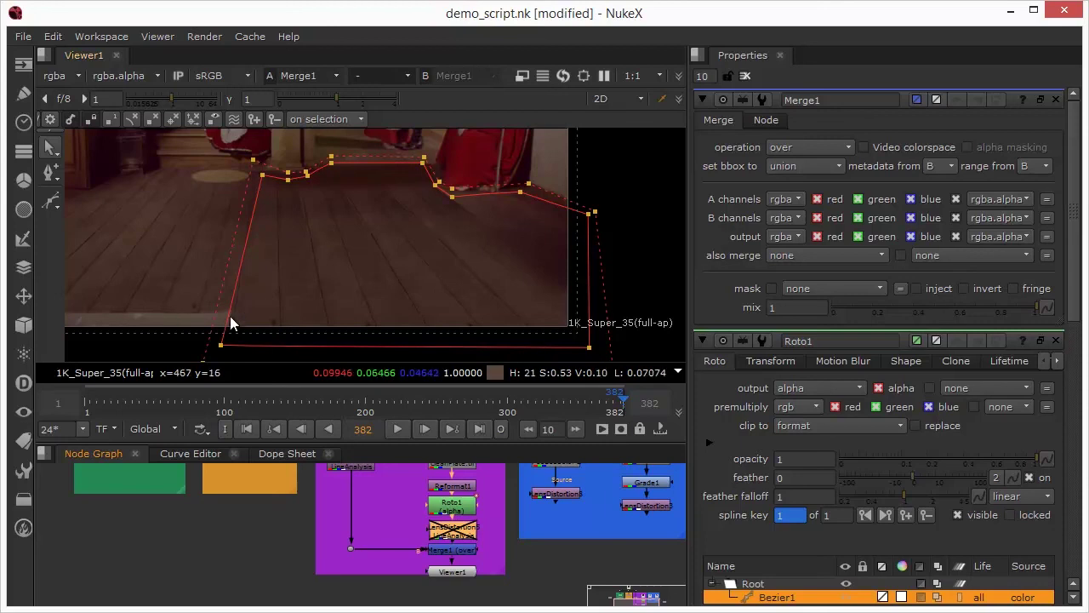
scroll(230, 319, "down", 3)
scroll(374, 264, "up", 1)
scroll(364, 257, "up", 1)
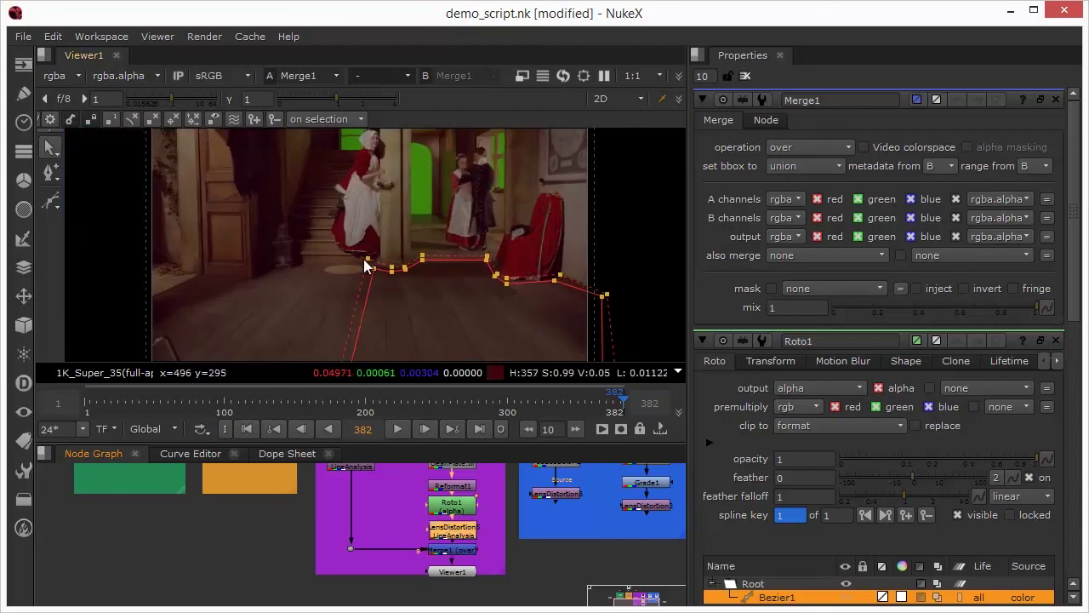
left_click_drag(434, 349, 388, 155)
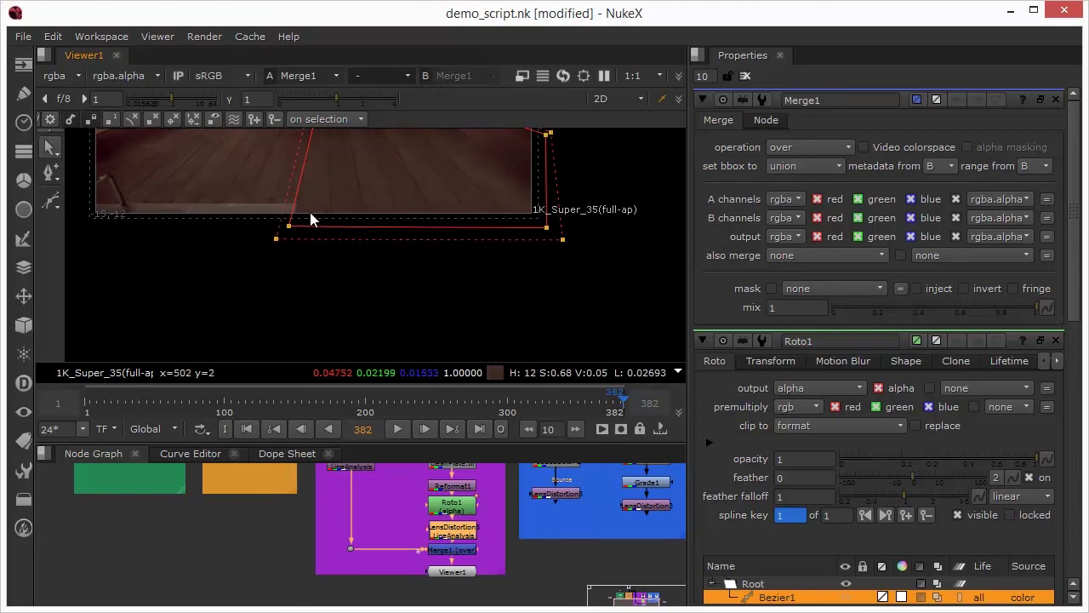
left_click_drag(440, 267, 408, 287)
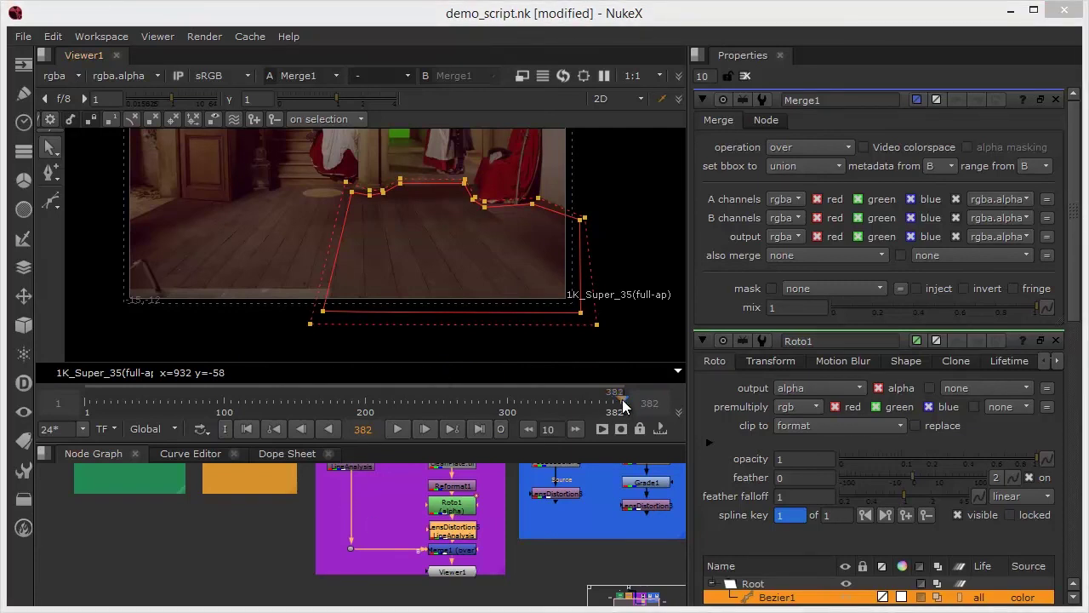
mouse_move(623, 405)
left_mouse_down()
mouse_move(366, 422)
mouse_move(518, 423)
mouse_move(356, 429)
mouse_move(513, 422)
mouse_move(472, 405)
mouse_move(567, 403)
mouse_move(414, 406)
mouse_move(596, 400)
mouse_move(627, 411)
left_mouse_up()
left_click(745, 76)
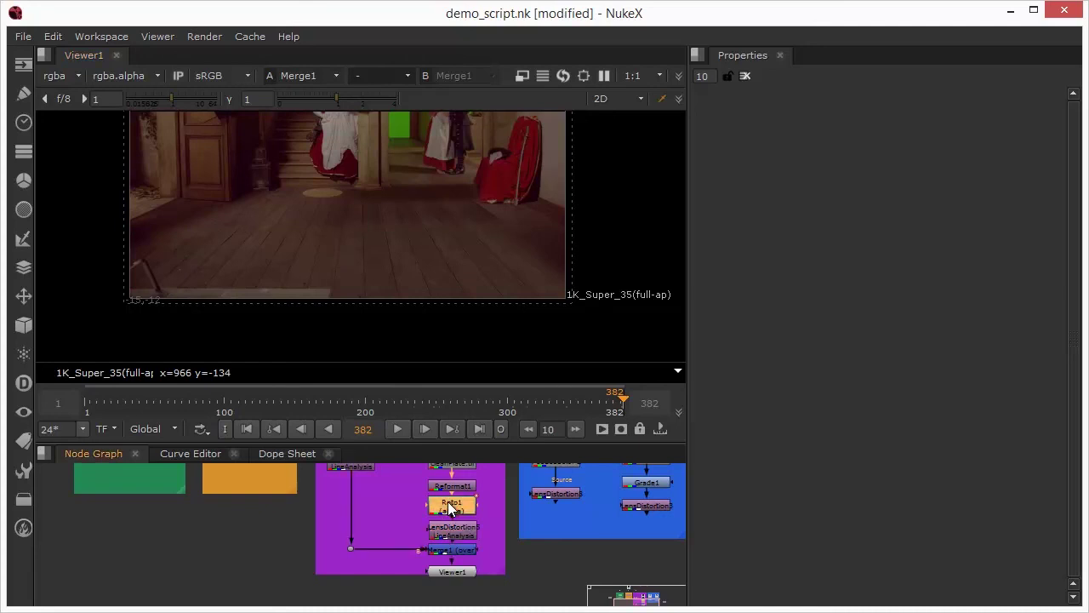
Reopen the Roto1 properties and reshape the Bezier's points and feather around the base of the red drape
double_click(448, 501)
scroll(502, 205, "up", 1)
scroll(502, 204, "up", 1)
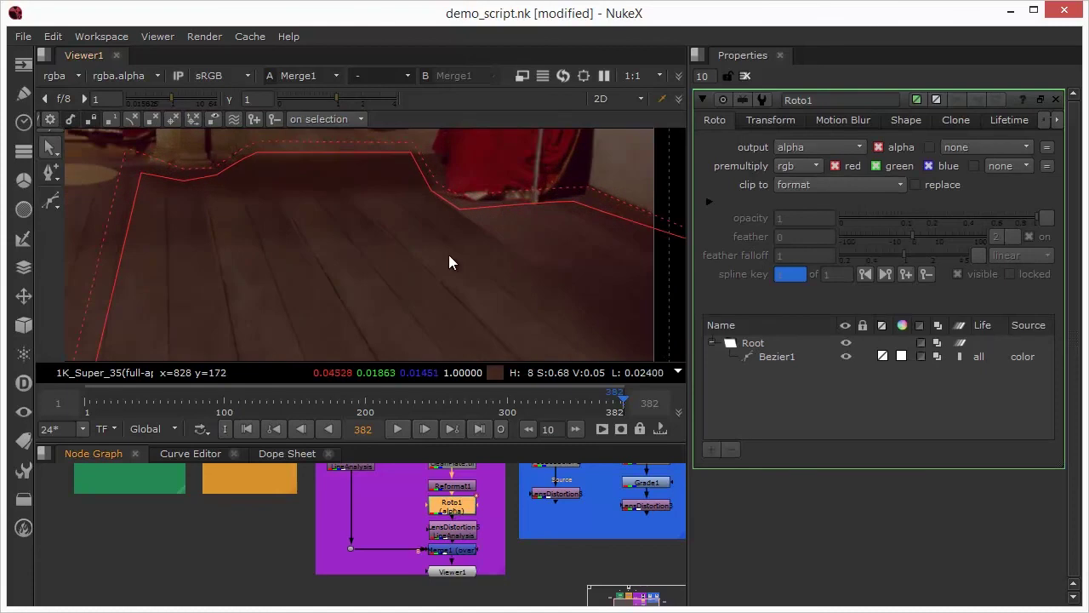
left_click(461, 212)
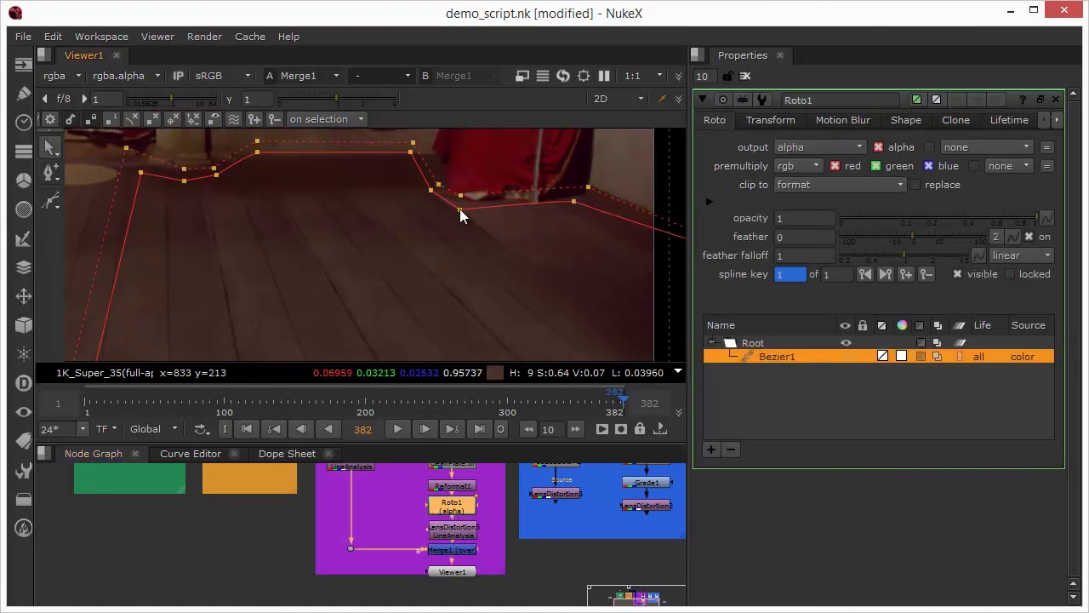
left_click(429, 192)
left_click_drag(412, 152, 412, 139)
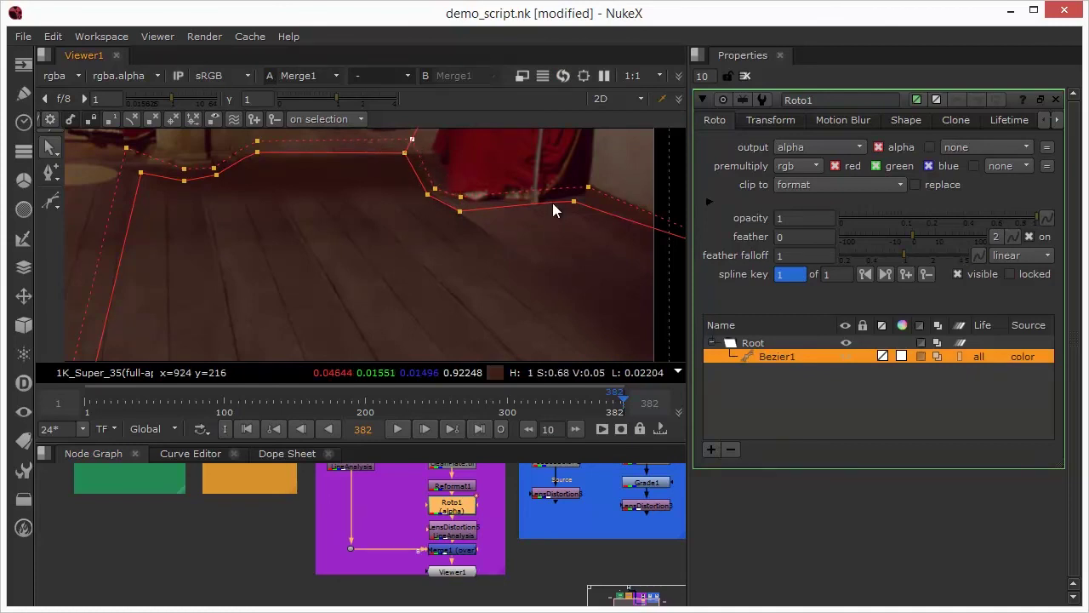
left_click_drag(573, 203, 576, 211)
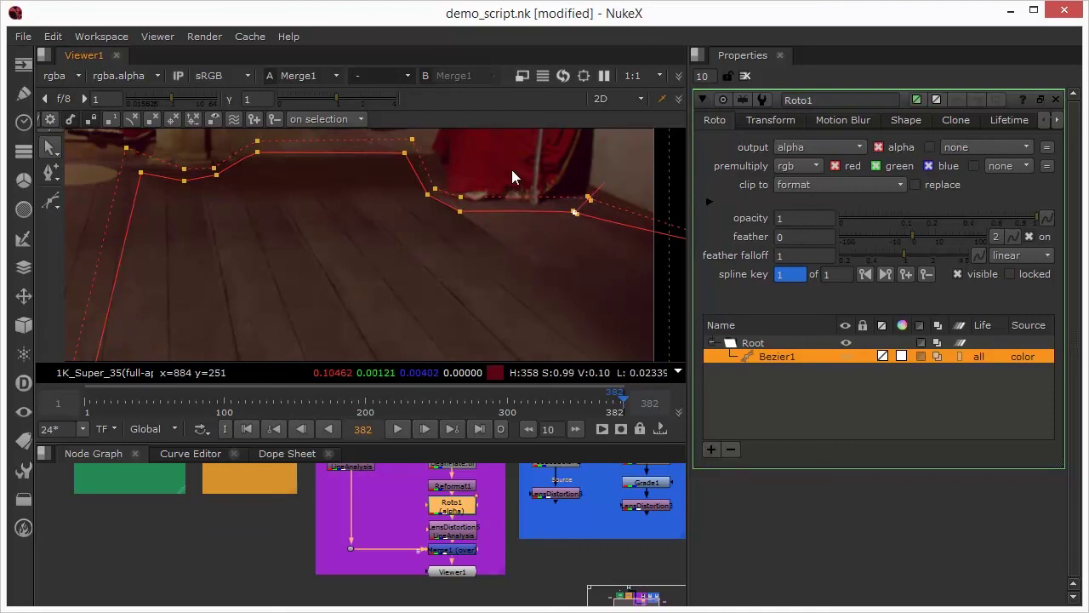